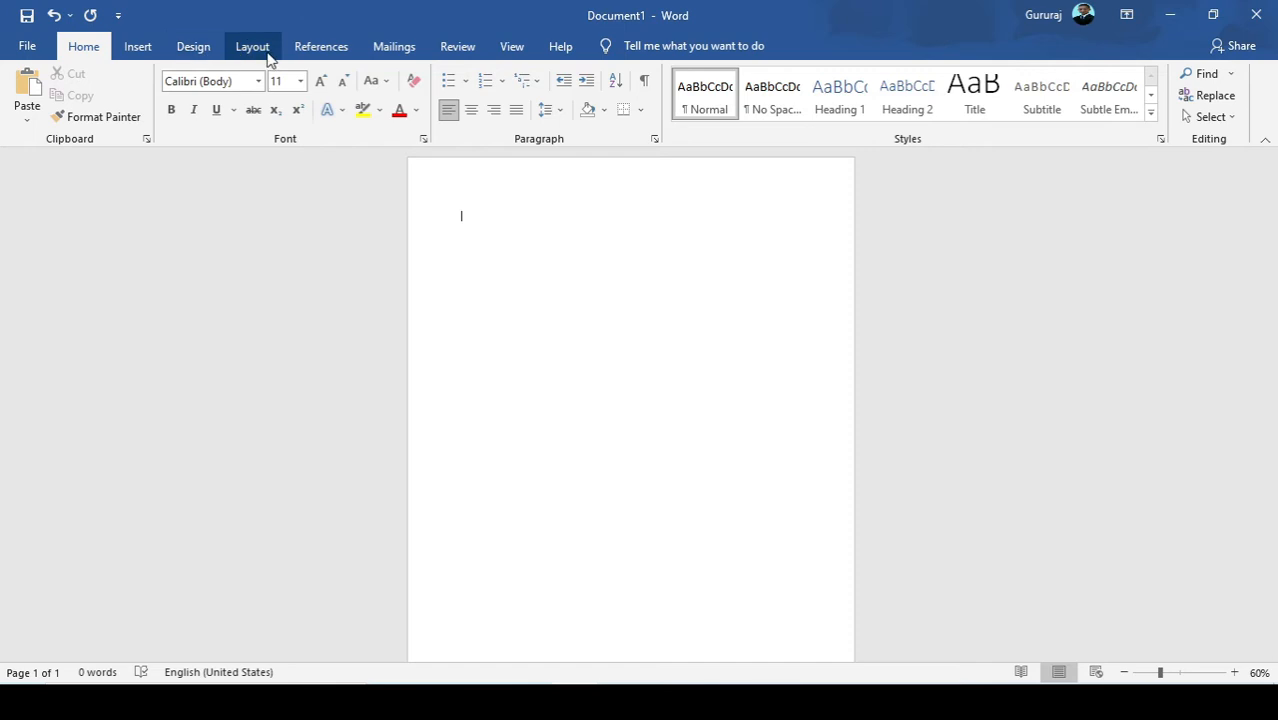
- Choose the paper size for the blank document and set the page to landscape orientation
left_click(252, 47)
left_click(140, 115)
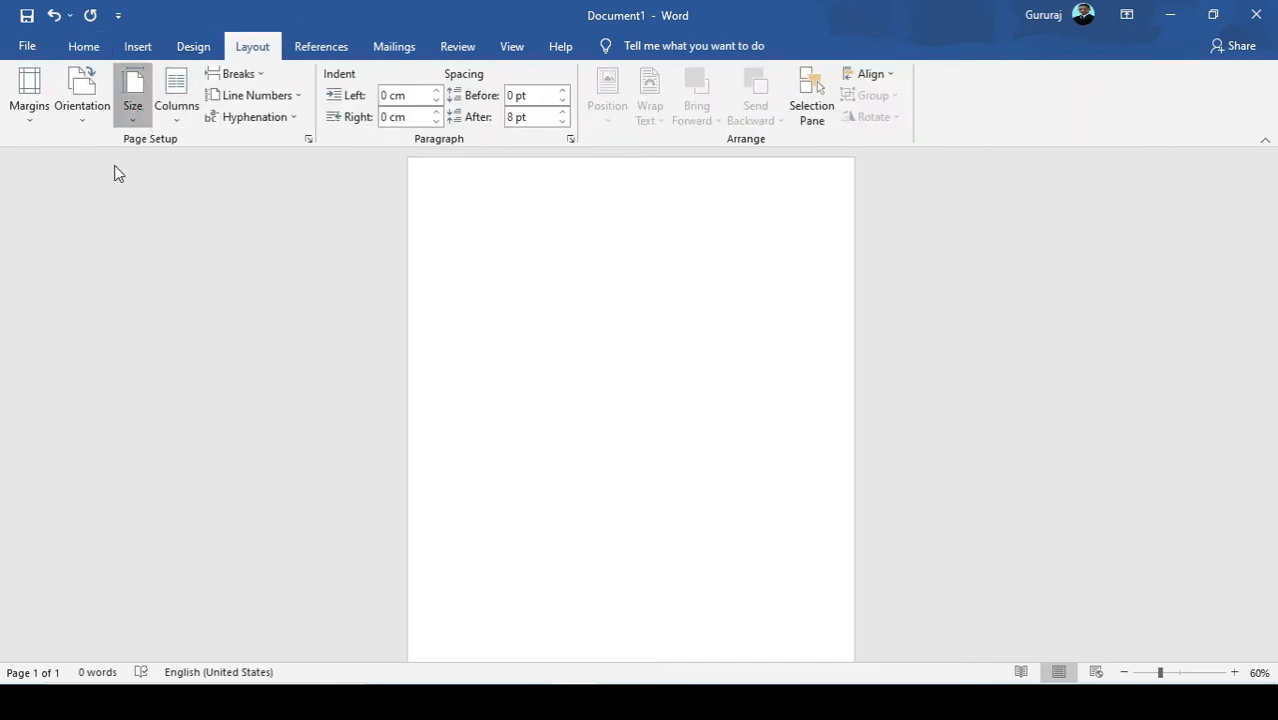
left_click(152, 410)
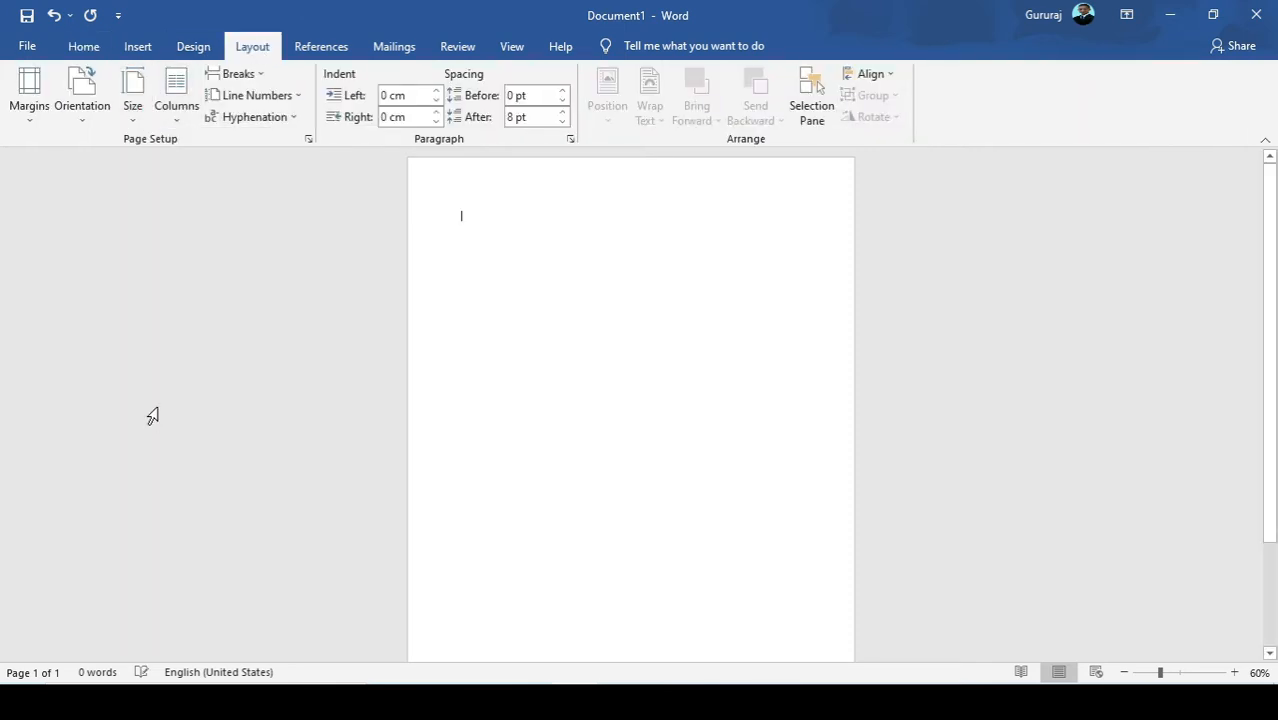
left_click(82, 100)
left_click(85, 190)
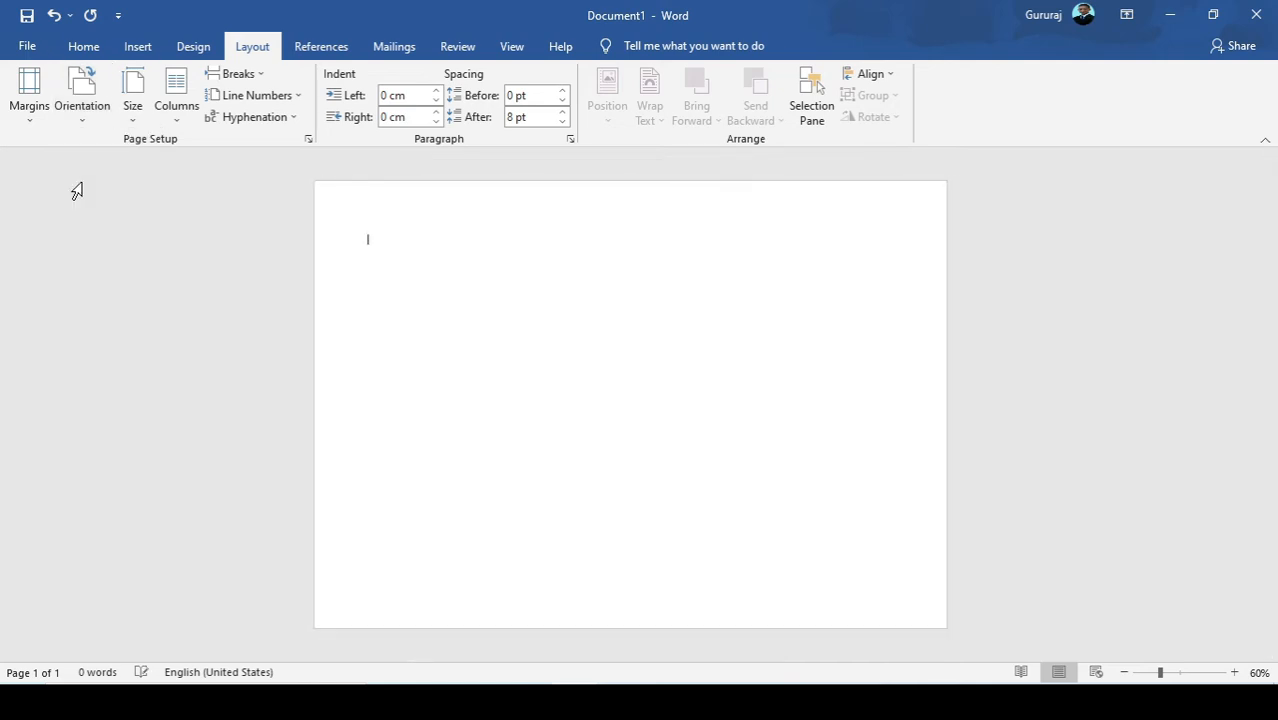
- Draw a rectangle about 29.3 cm wide and 20.45 cm high covering the page, and fill it with white
left_click(98, 48)
left_click(137, 46)
left_click(248, 75)
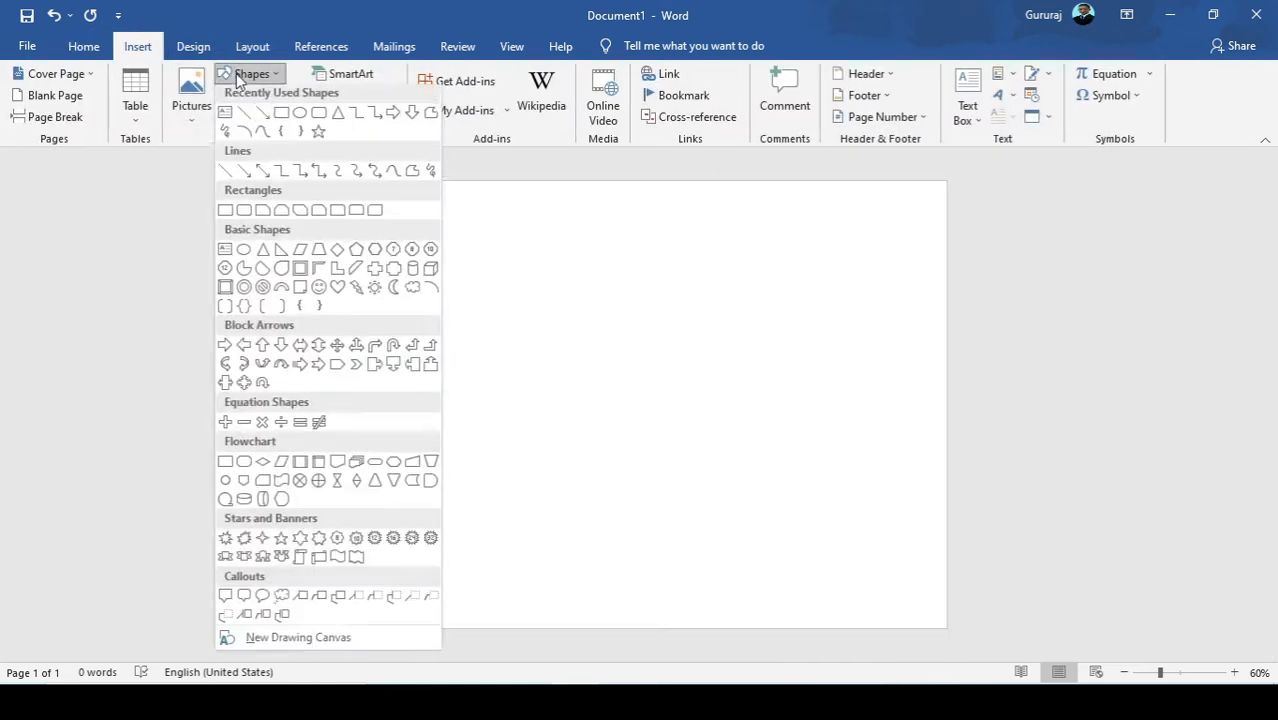
left_click(281, 113)
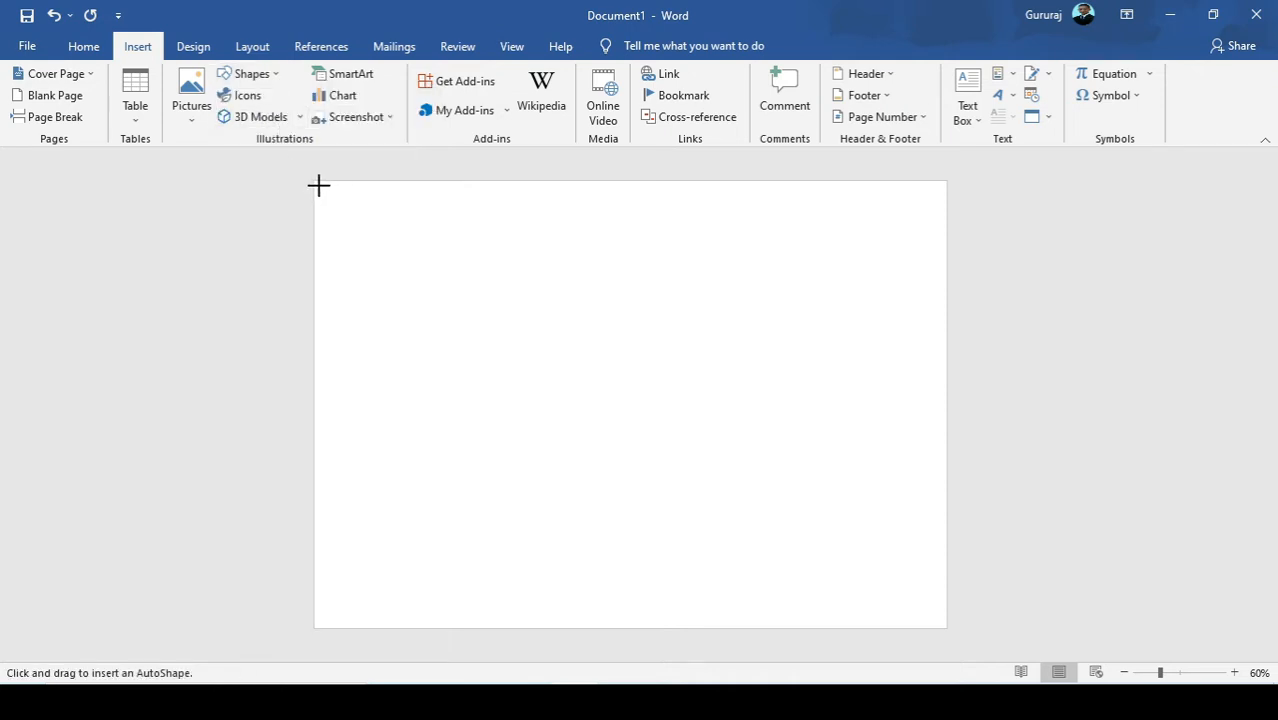
left_click_drag(319, 185, 944, 623)
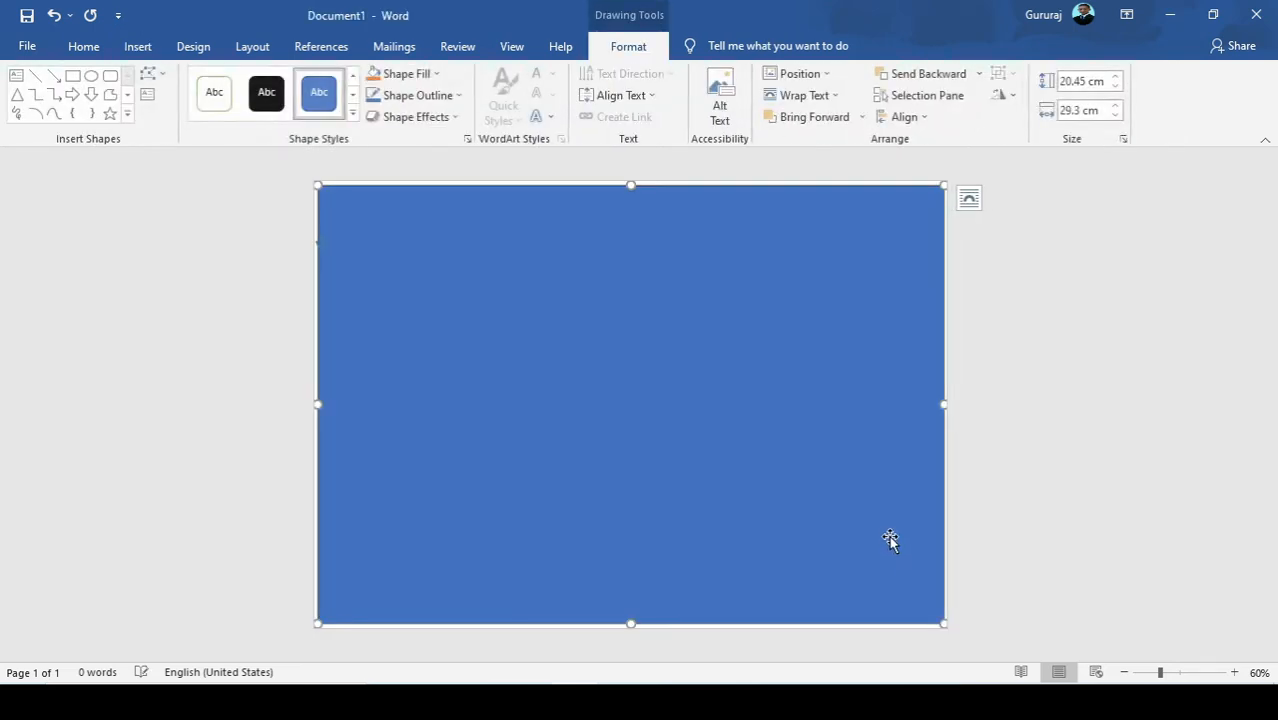
left_click(438, 74)
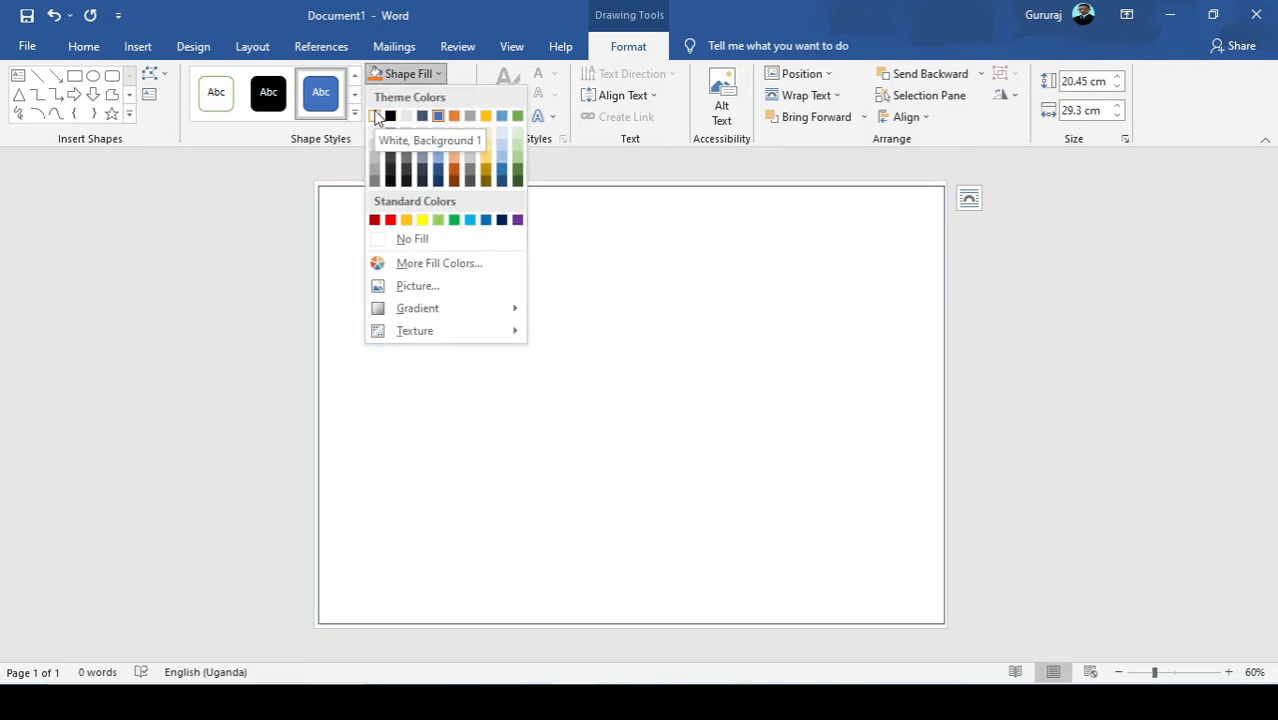
left_click(377, 117)
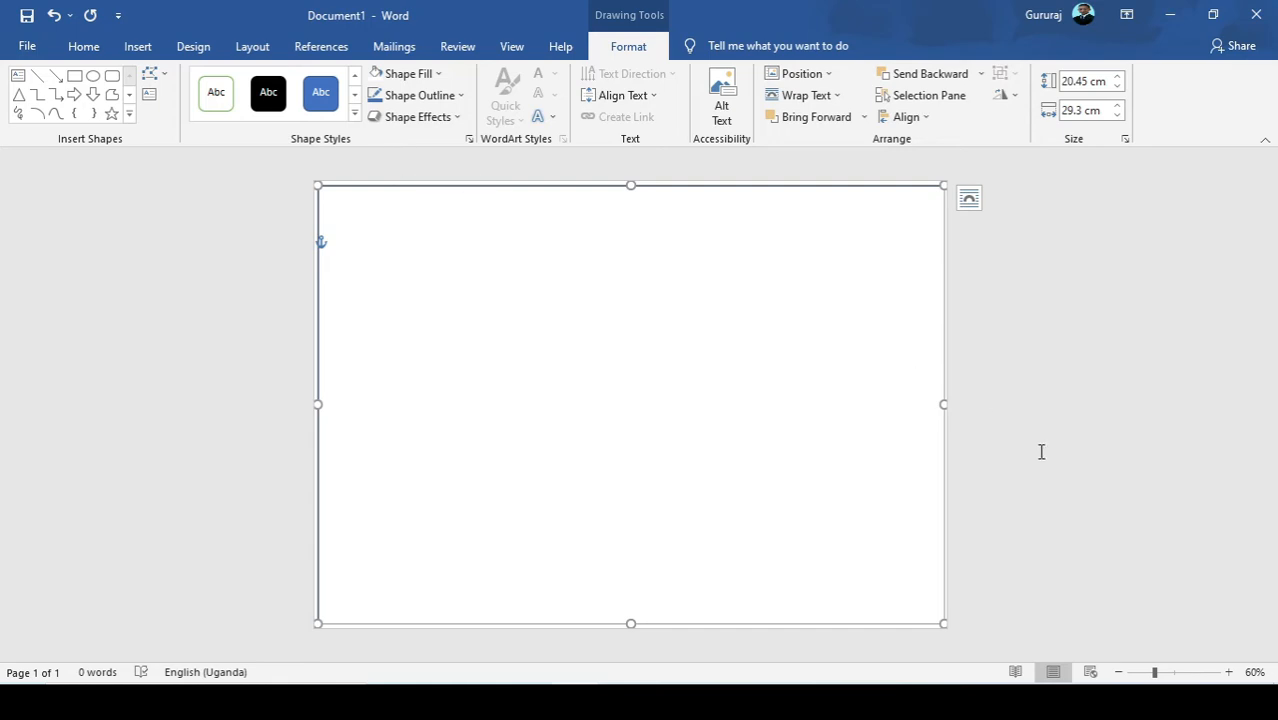
- Shrink the rectangle slightly from its sides and lower edge to about 28.59 cm wide and 20.14 cm high
left_click_drag(943, 406, 938, 404)
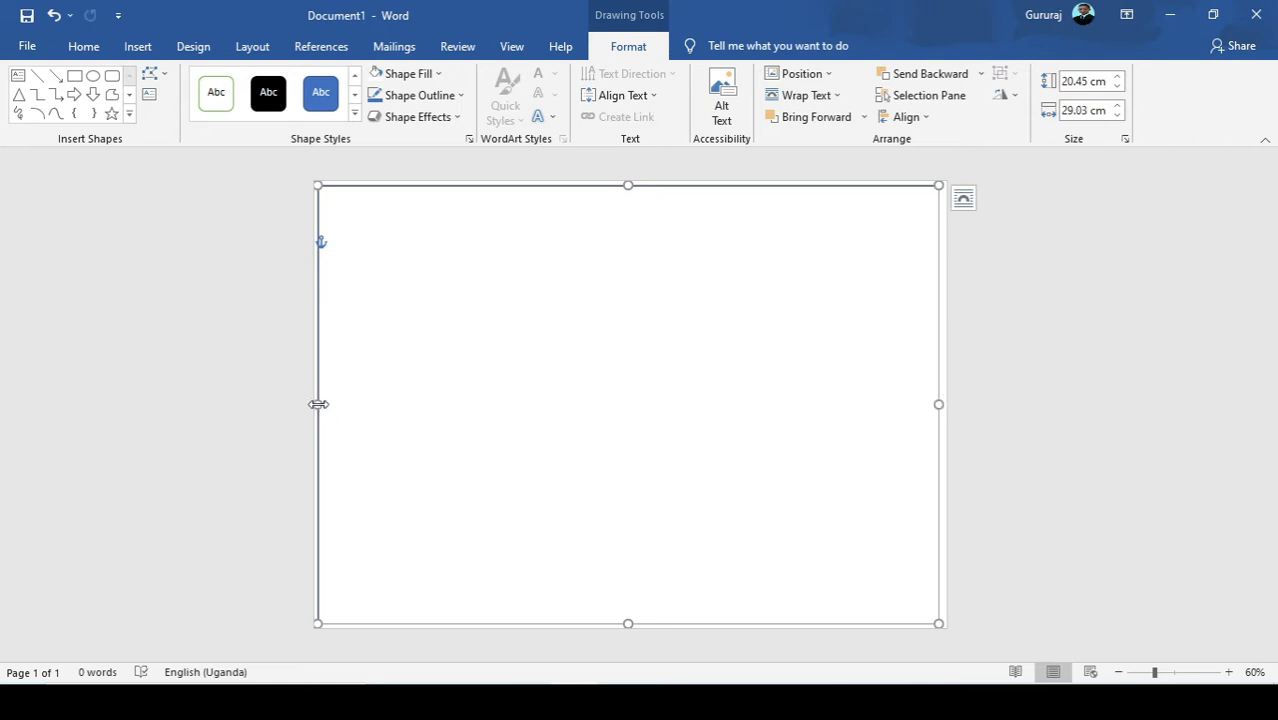
left_click_drag(318, 404, 327, 404)
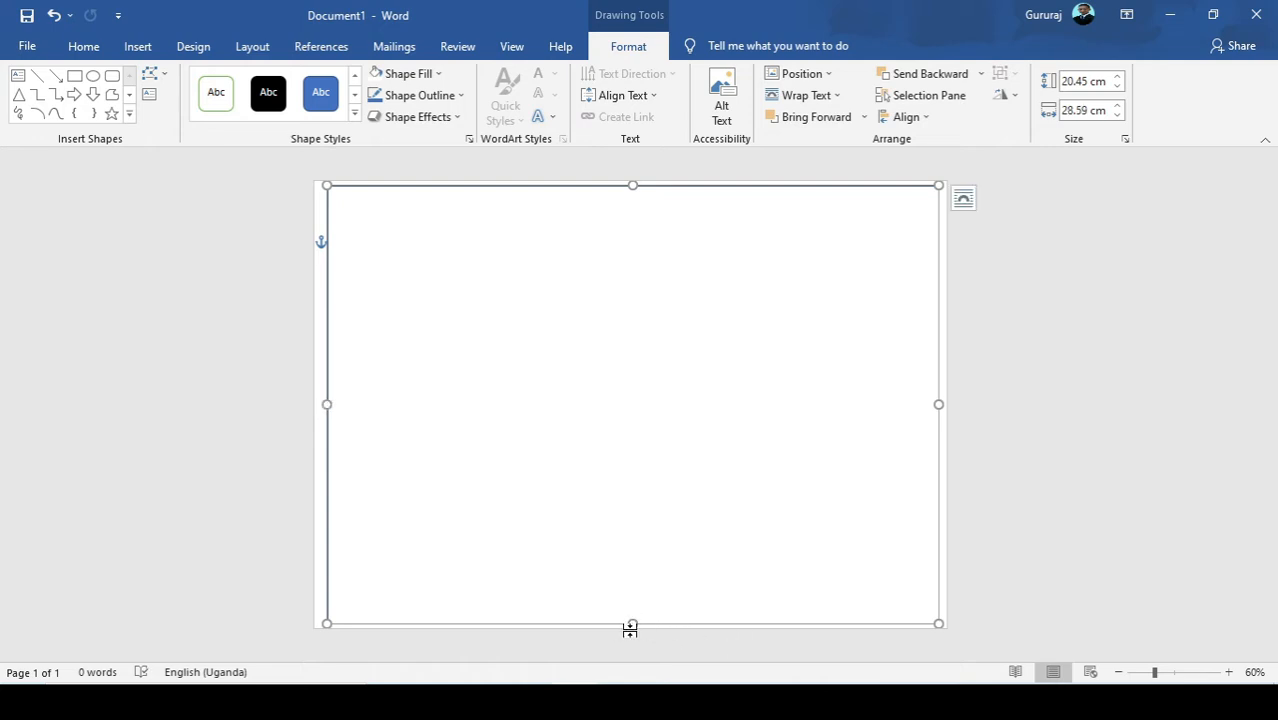
left_click_drag(633, 625, 631, 617)
- Give the rectangle a 4½ pt outline in the green theme color
left_click(458, 95)
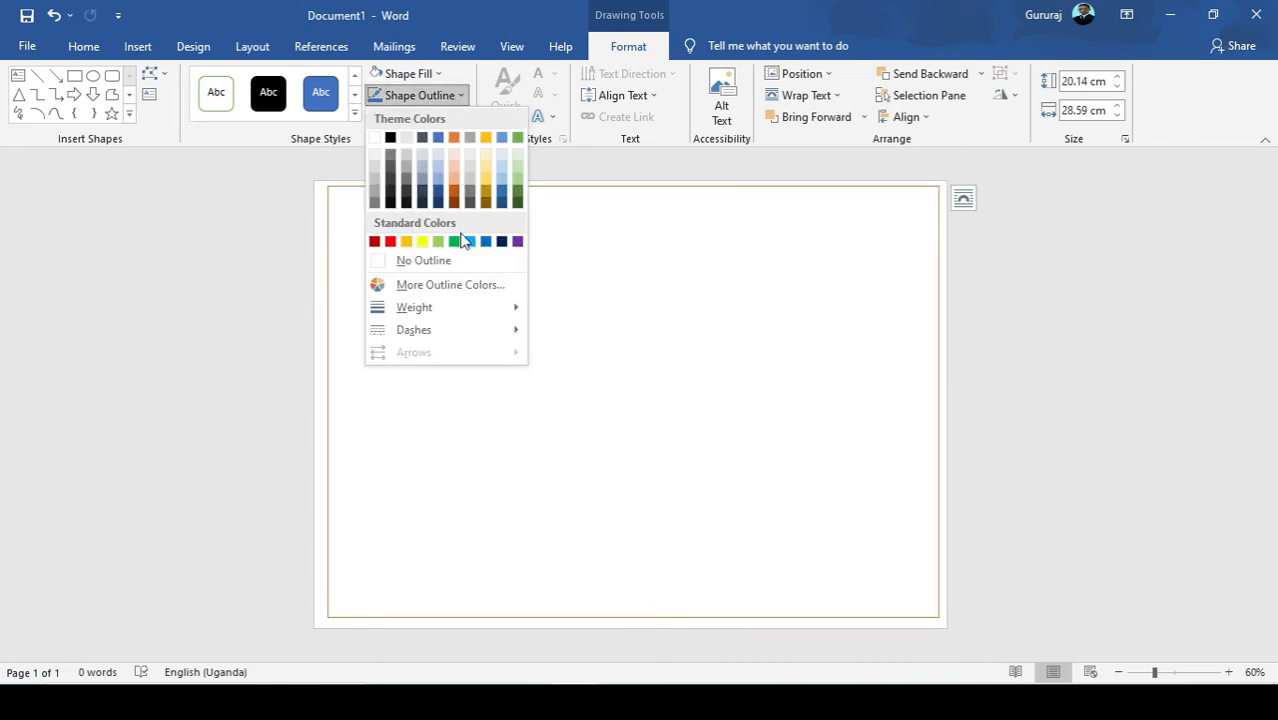
mouse_move(471, 308)
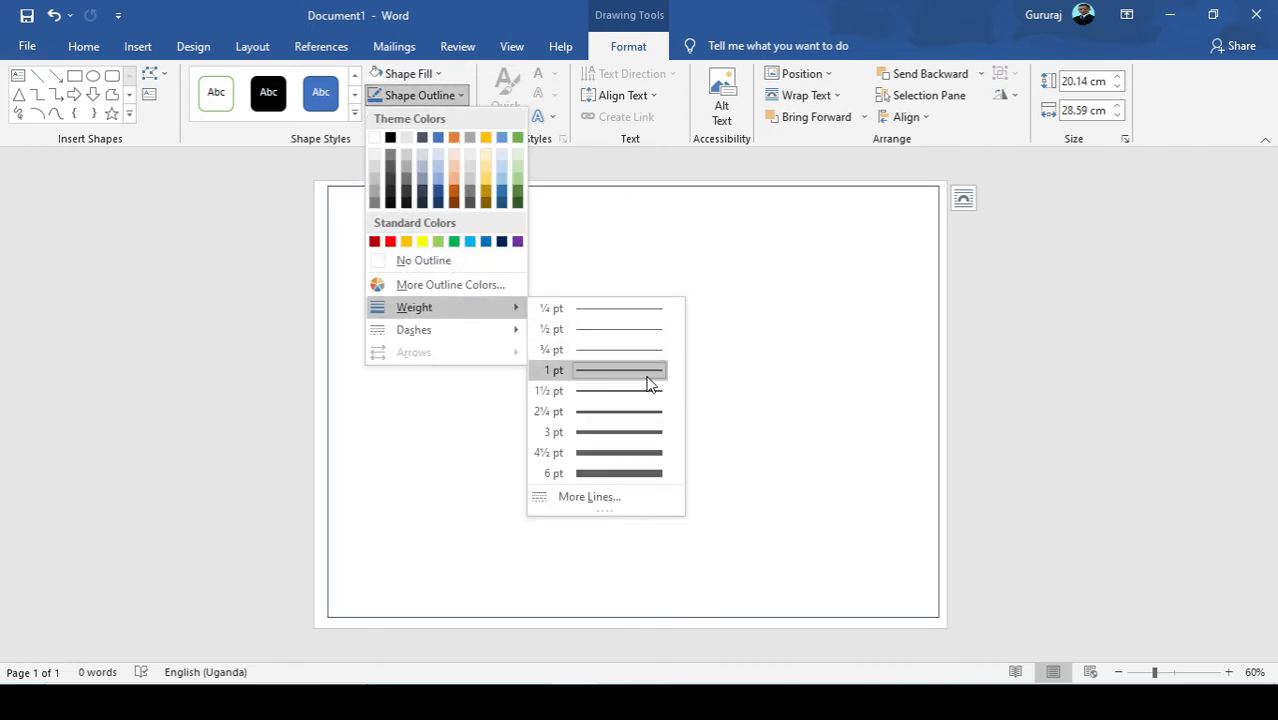
left_click(645, 450)
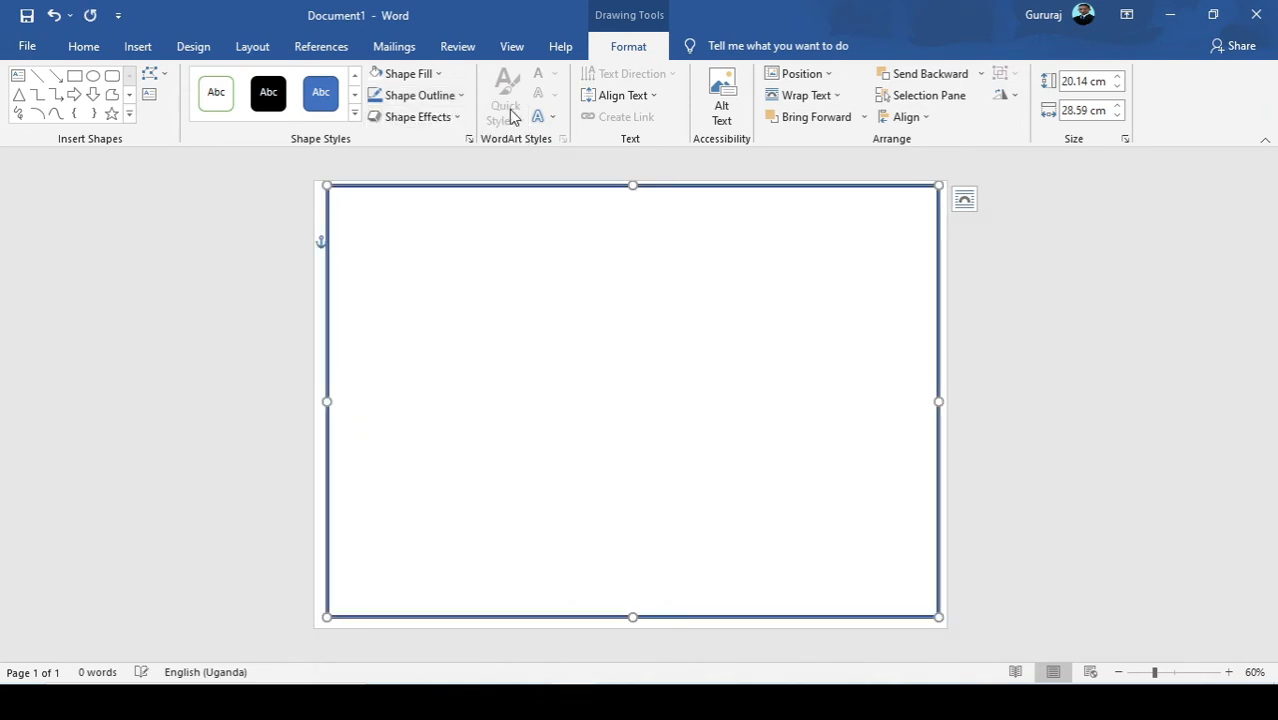
left_click(461, 95)
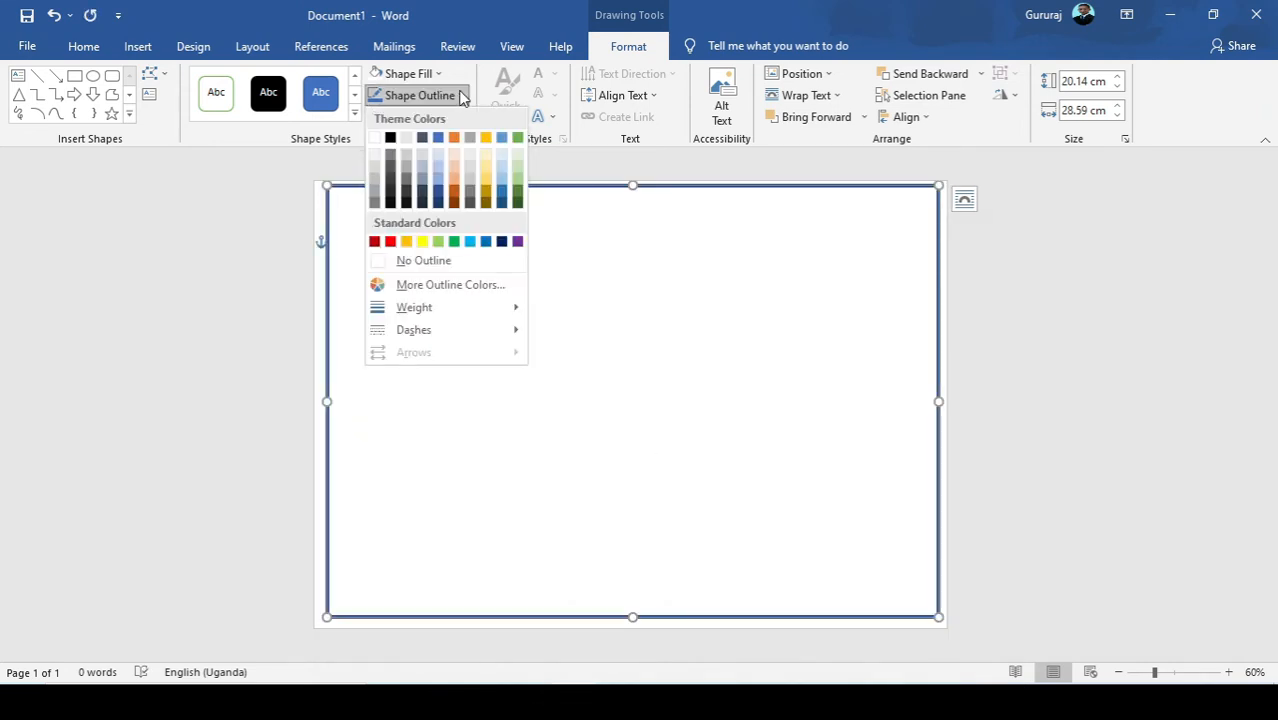
left_click(517, 140)
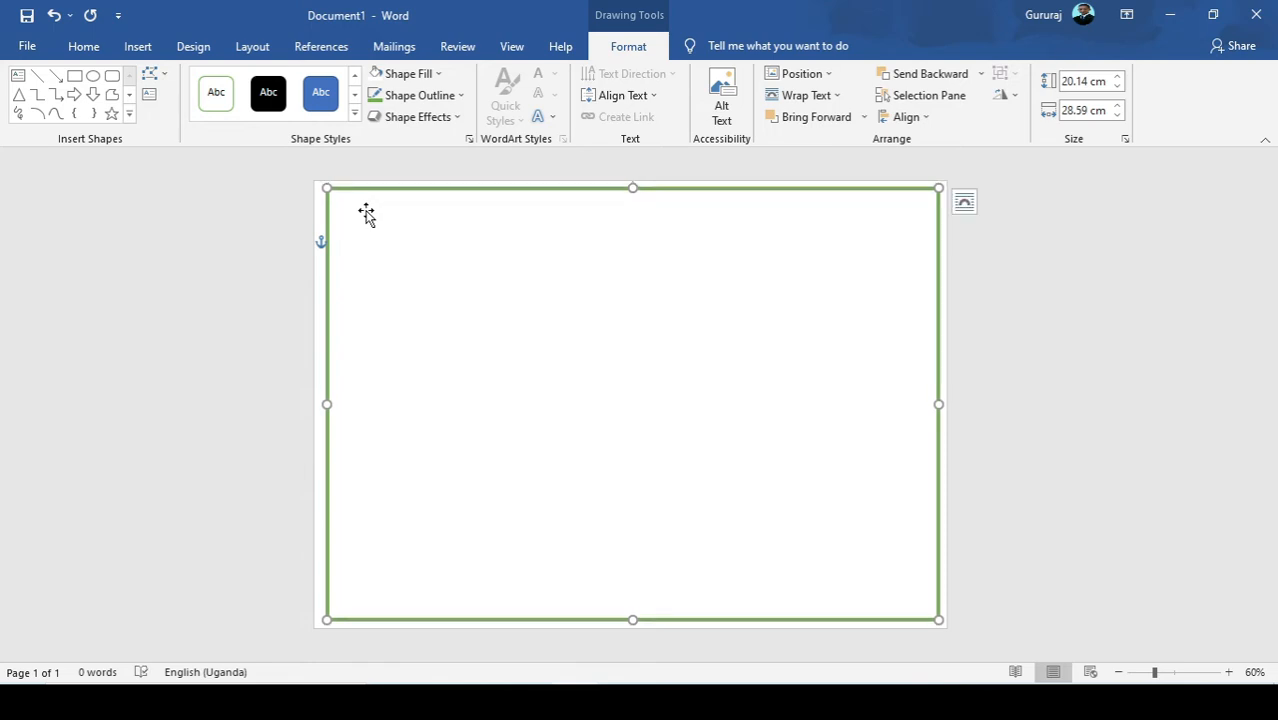
- Enable text inside the rectangle and align it to the top and left
right_click(364, 213)
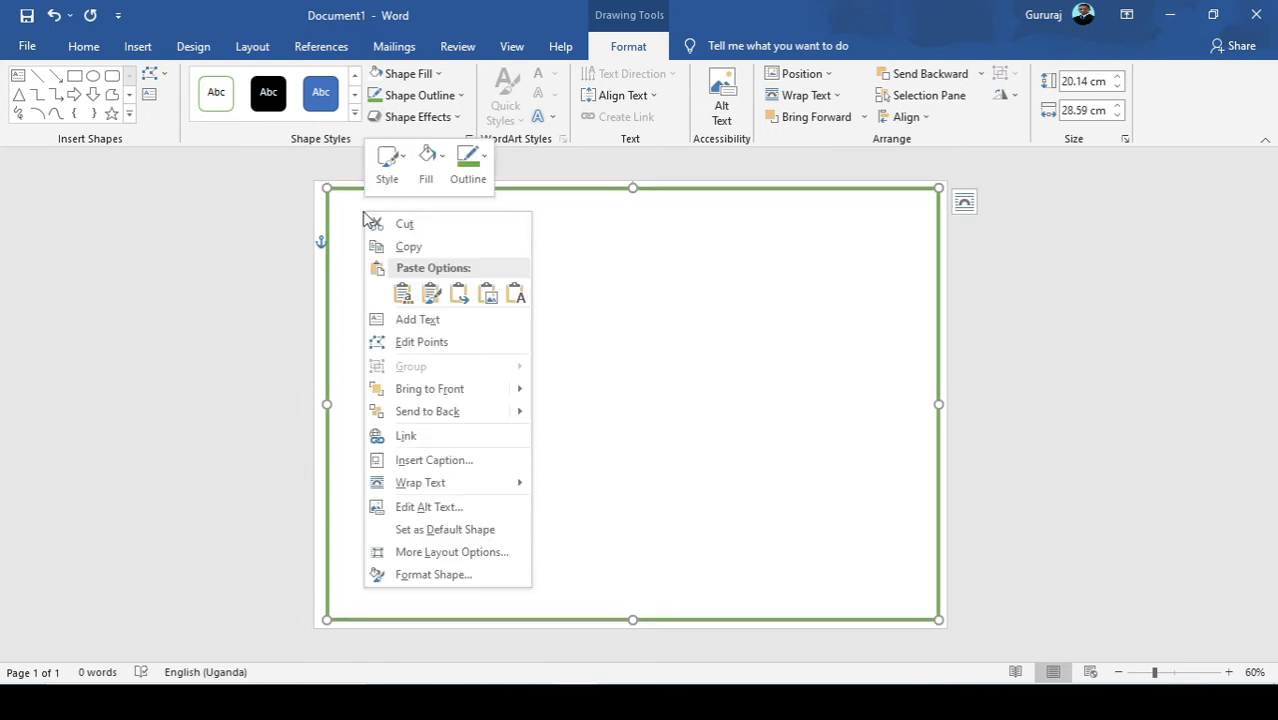
left_click(407, 320)
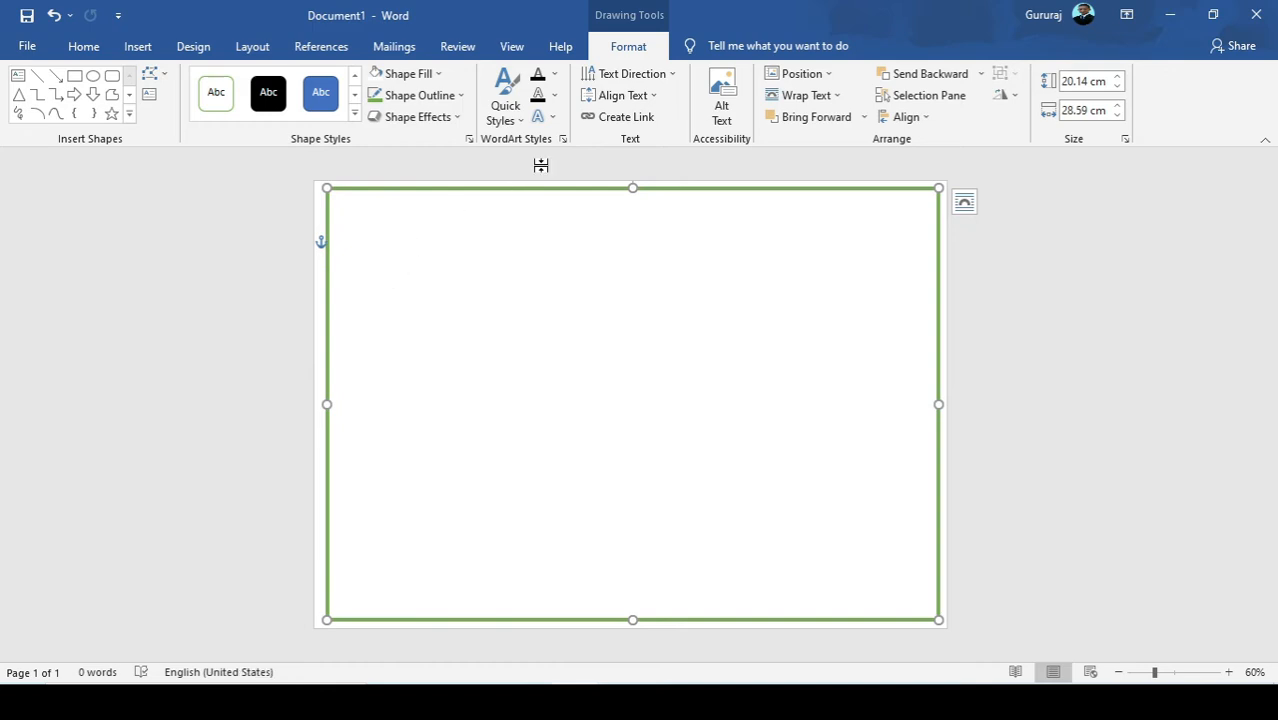
left_click(630, 74)
left_click(540, 158)
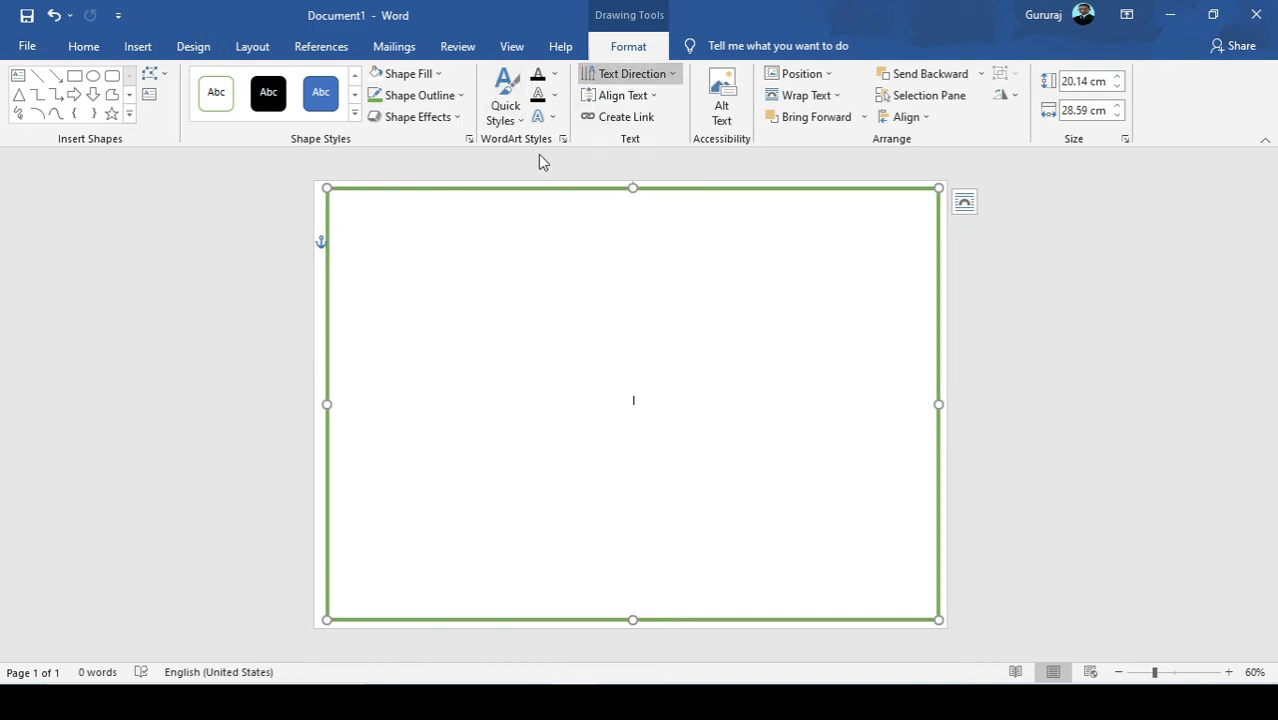
left_click(612, 96)
left_click(612, 140)
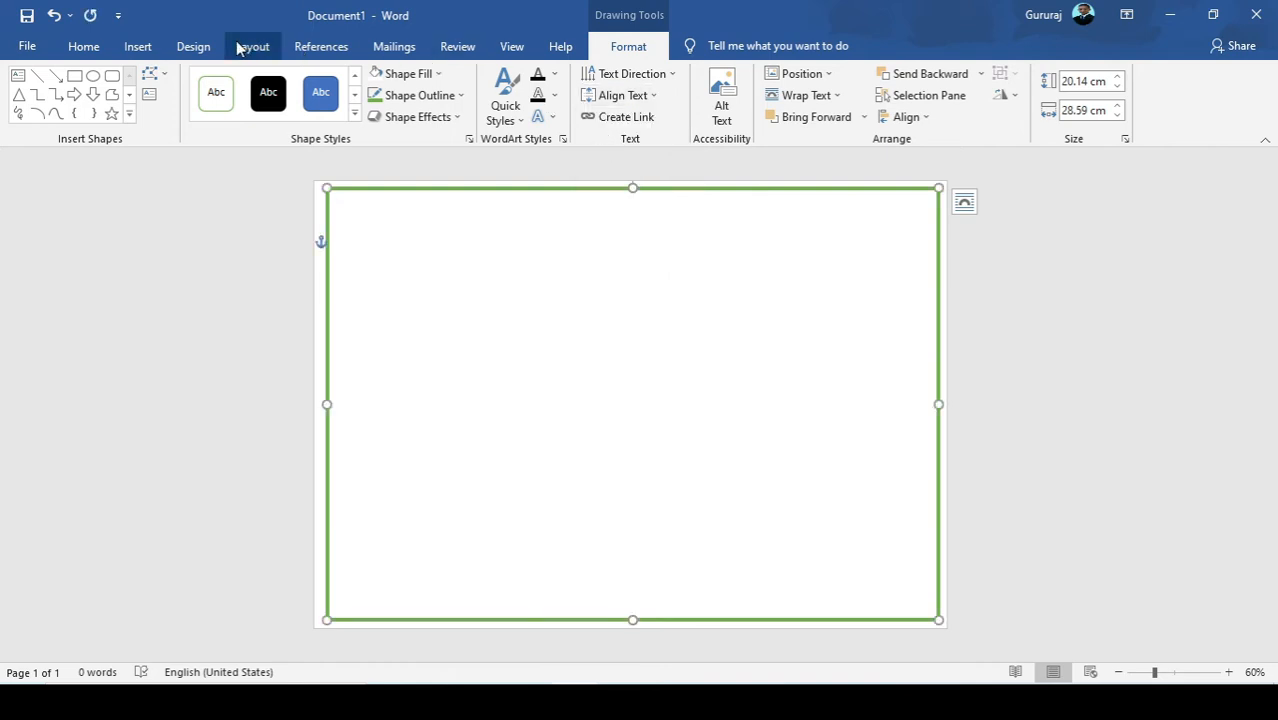
left_click(95, 50)
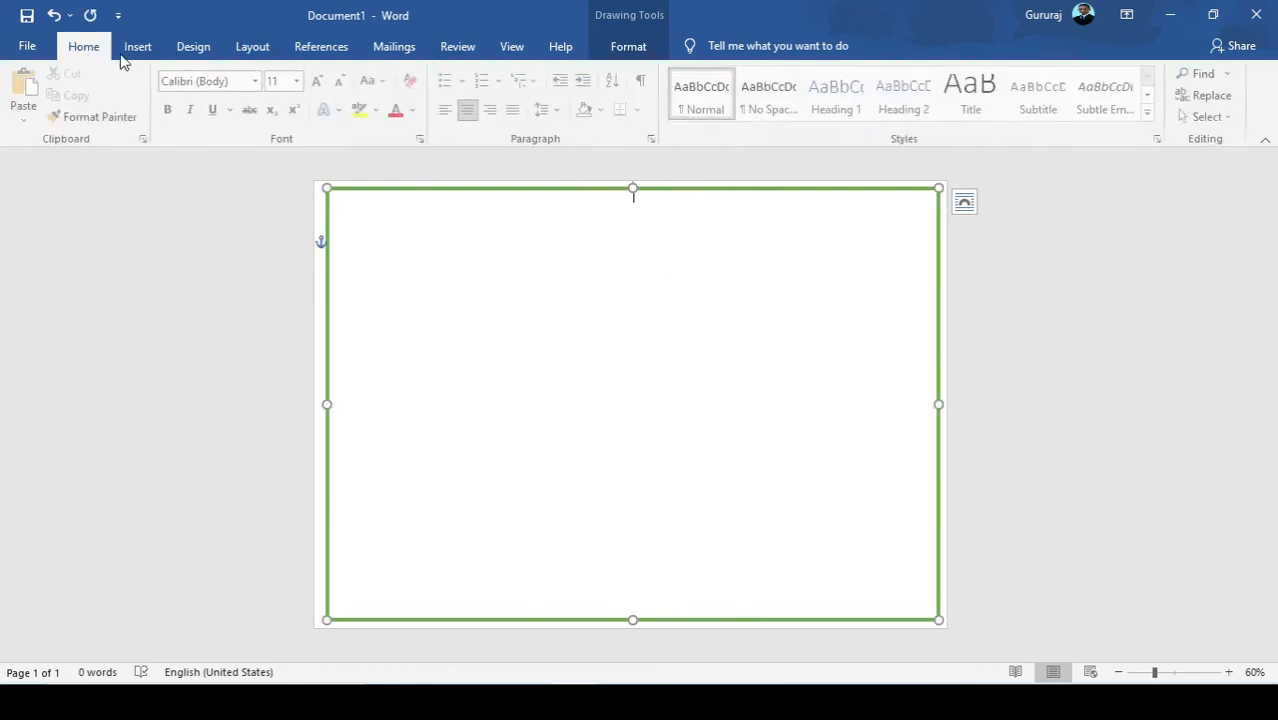
left_click(448, 111)
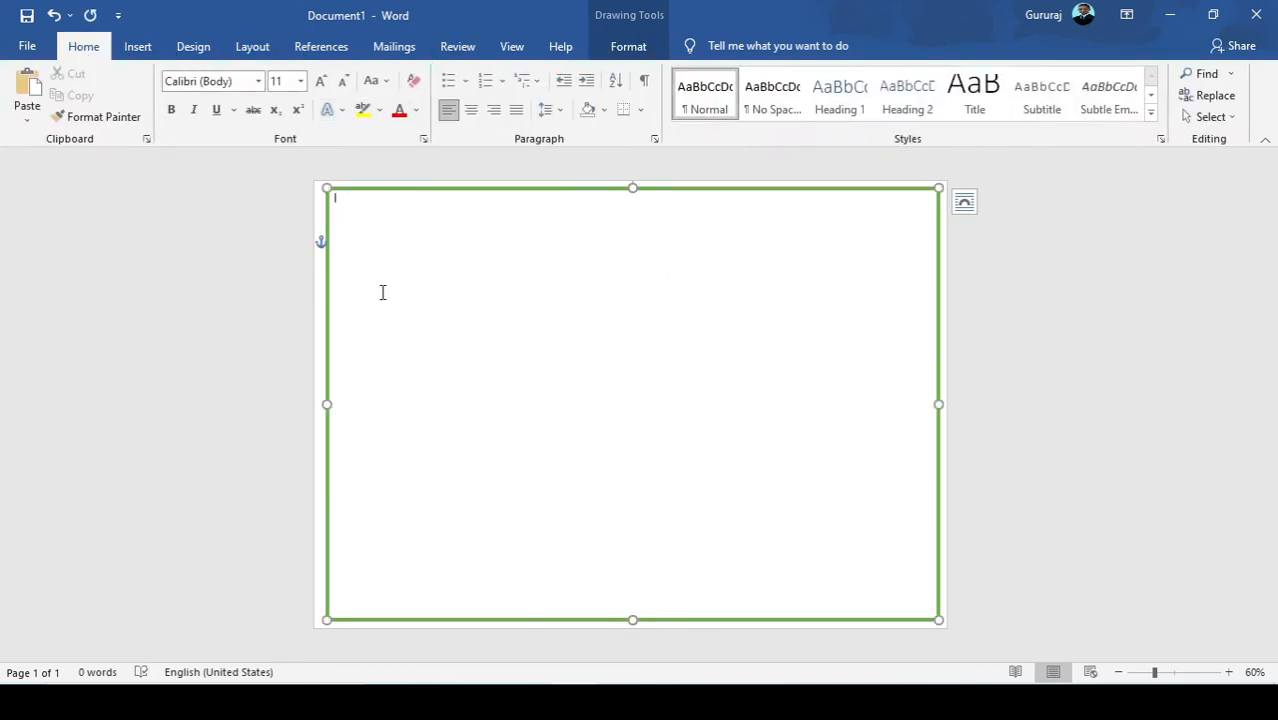
- Enter "Business" inside the rectangle and set its text fill to black
type("Ce")
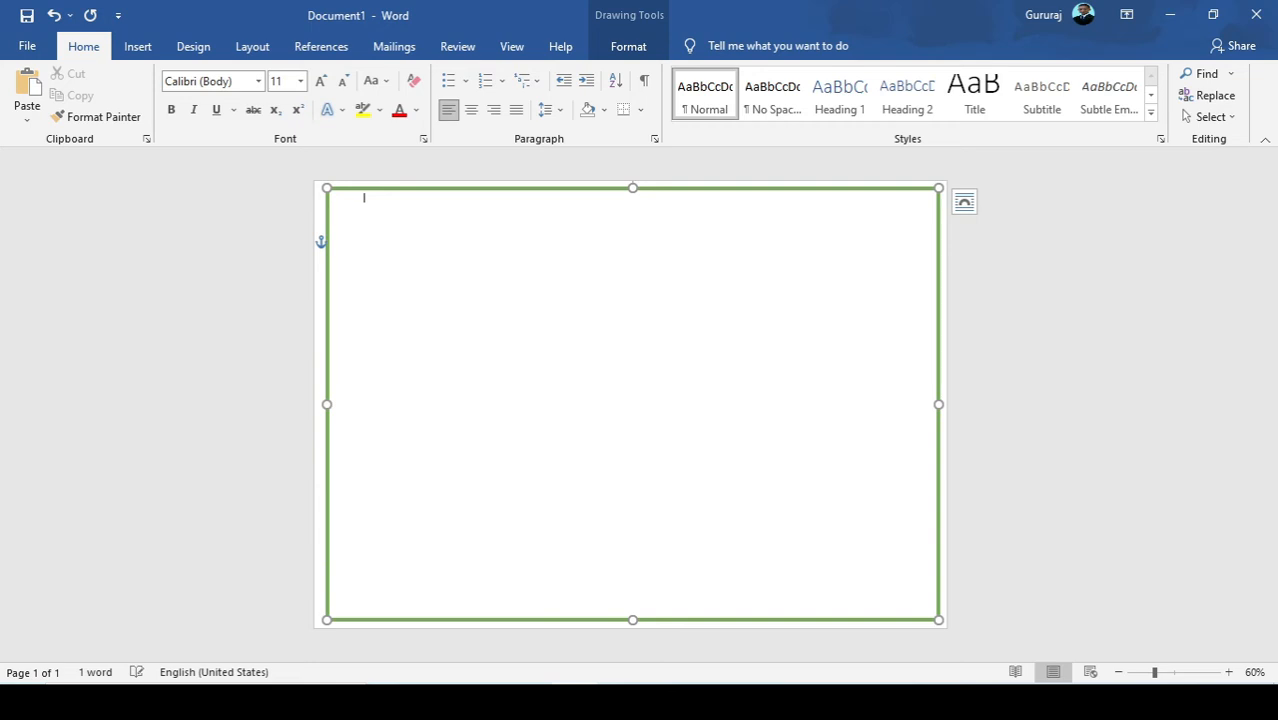
key("ctrl+a")
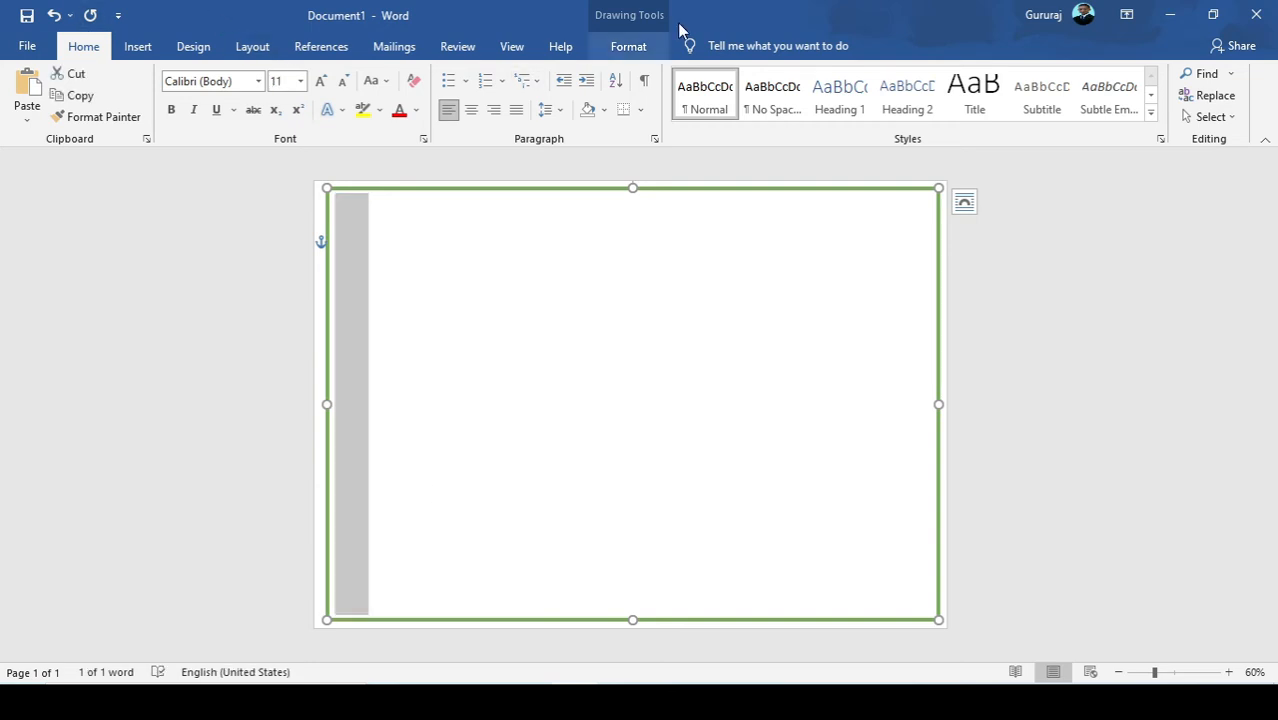
left_click(626, 47)
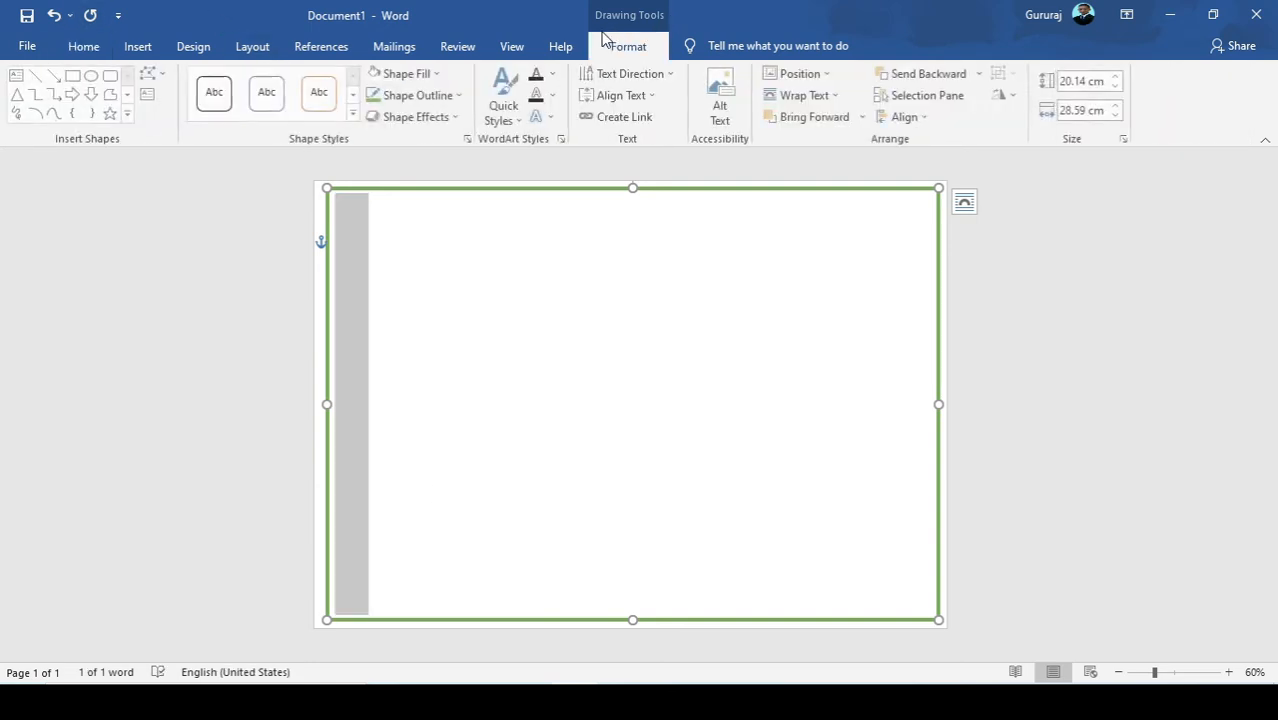
left_click(557, 77)
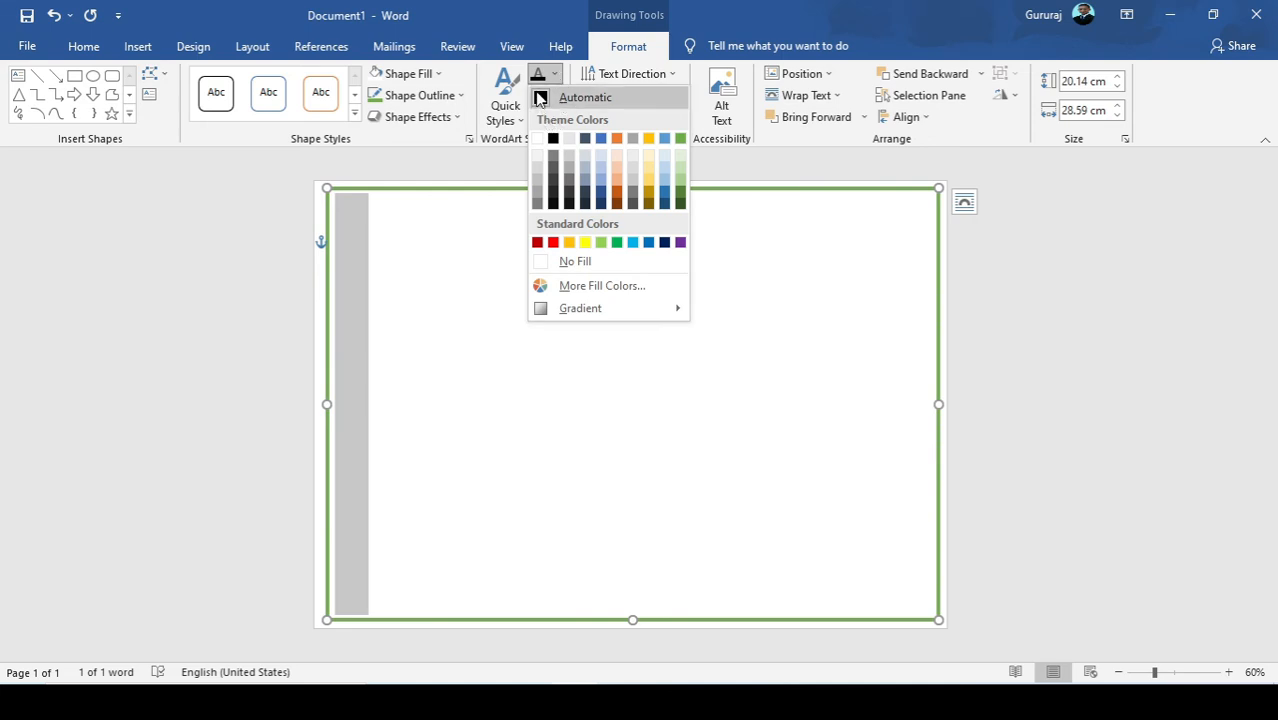
left_click(555, 150)
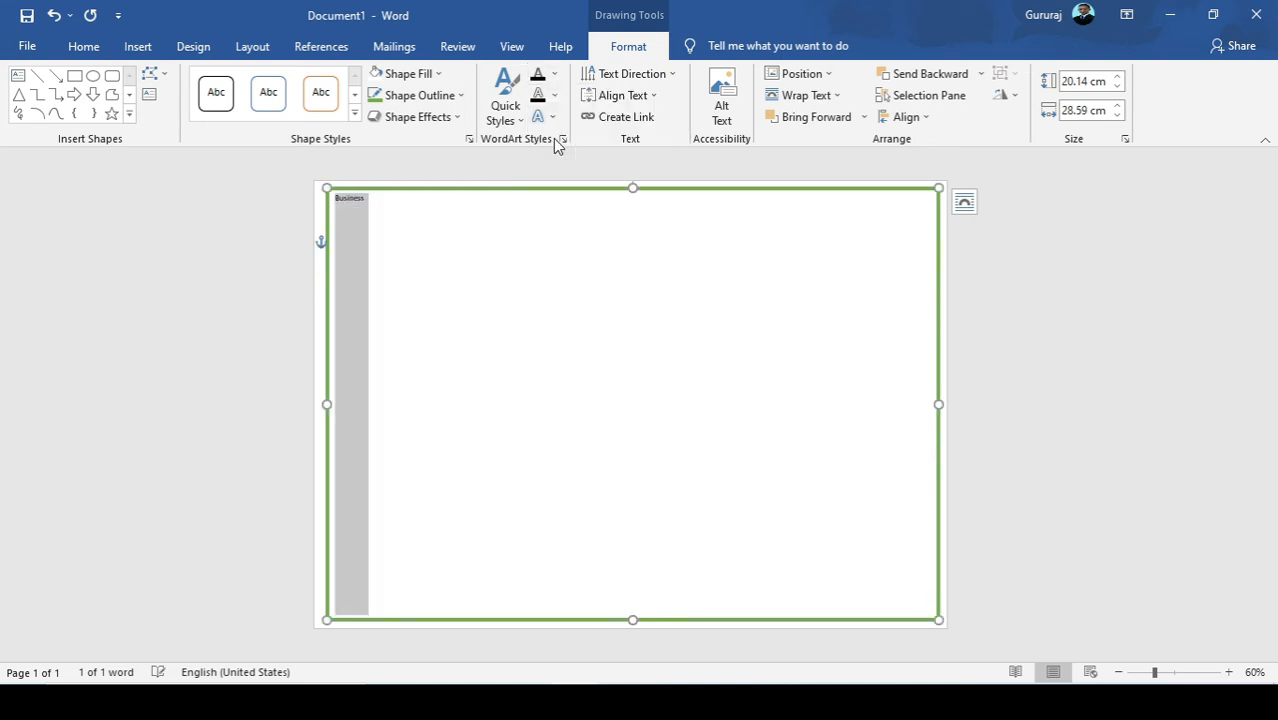
- Add "Certificate" after "Business", correcting its spelling with the suggested word
left_click(392, 205)
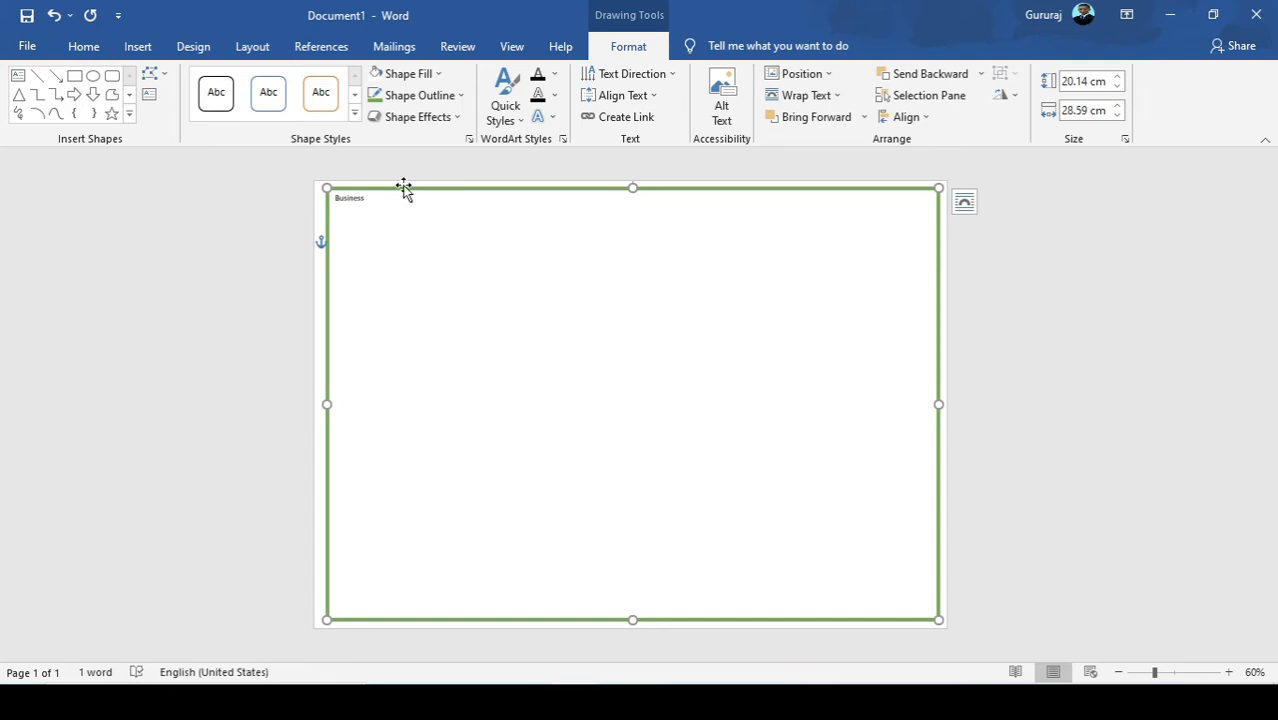
type("Certificate")
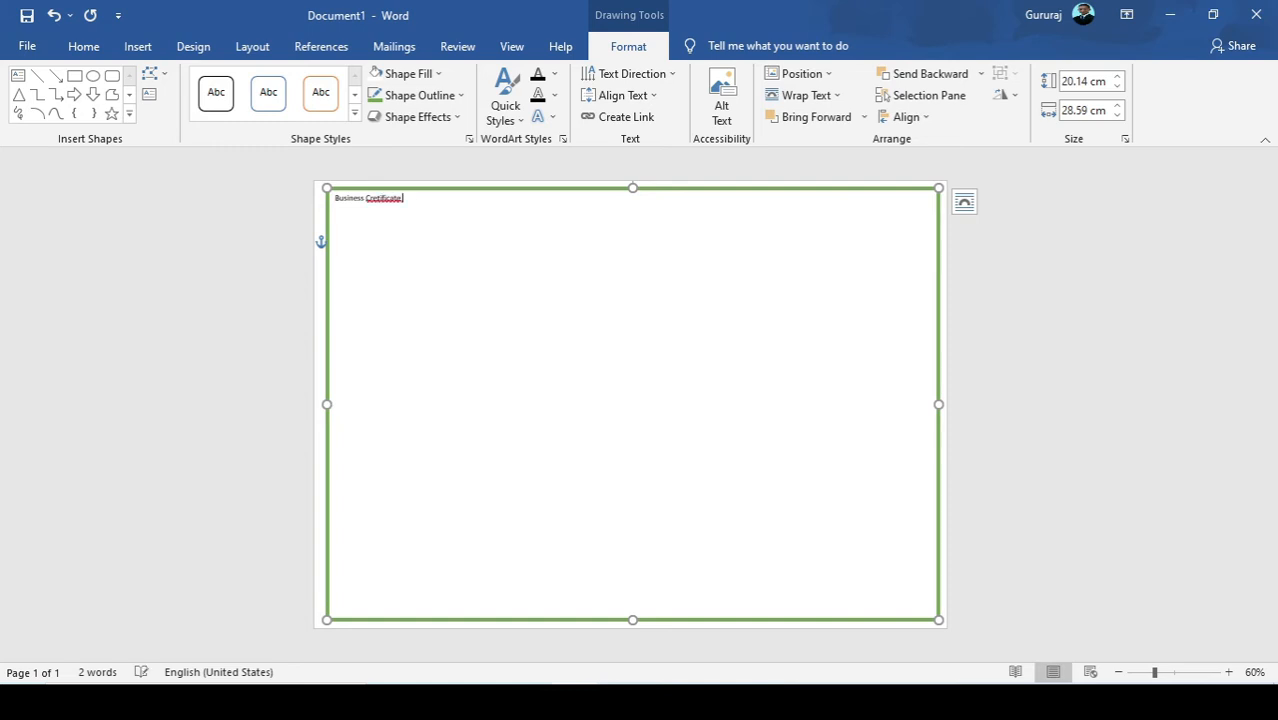
right_click(380, 196)
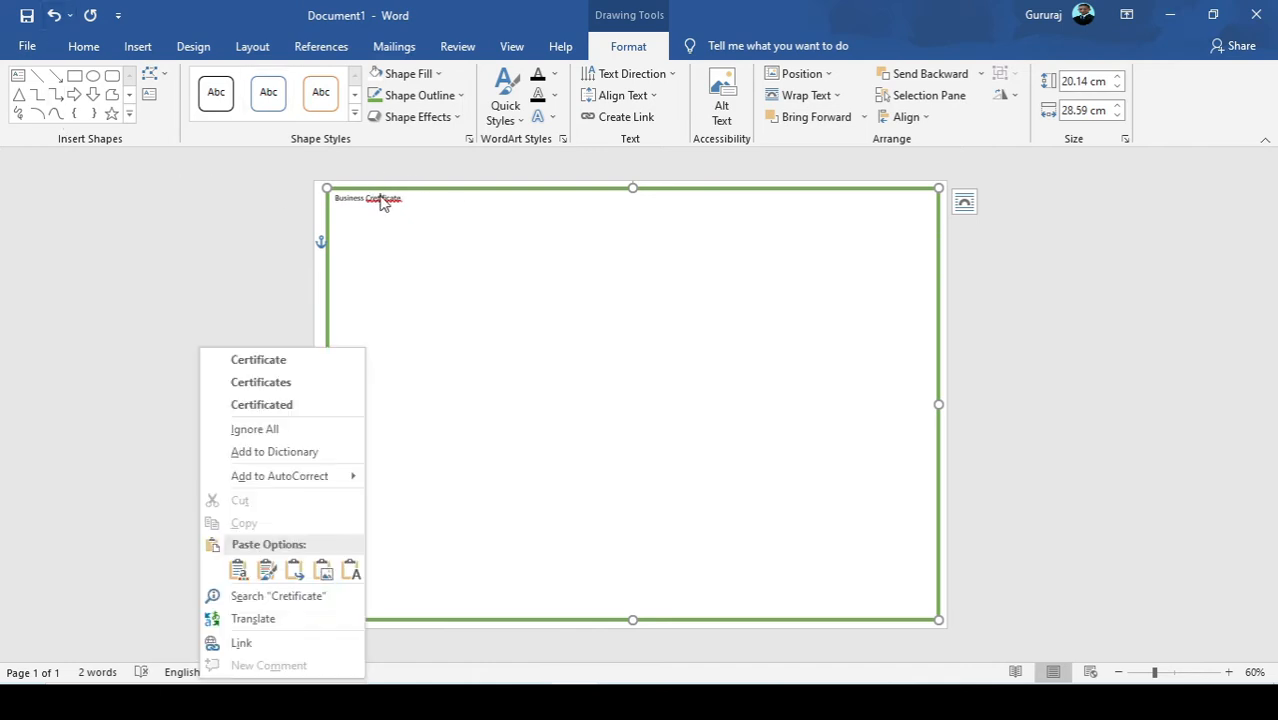
left_click(285, 360)
mouse_move(418, 188)
left_mouse_down()
mouse_move(342, 186)
mouse_move(448, 200)
mouse_move(418, 192)
left_mouse_up()
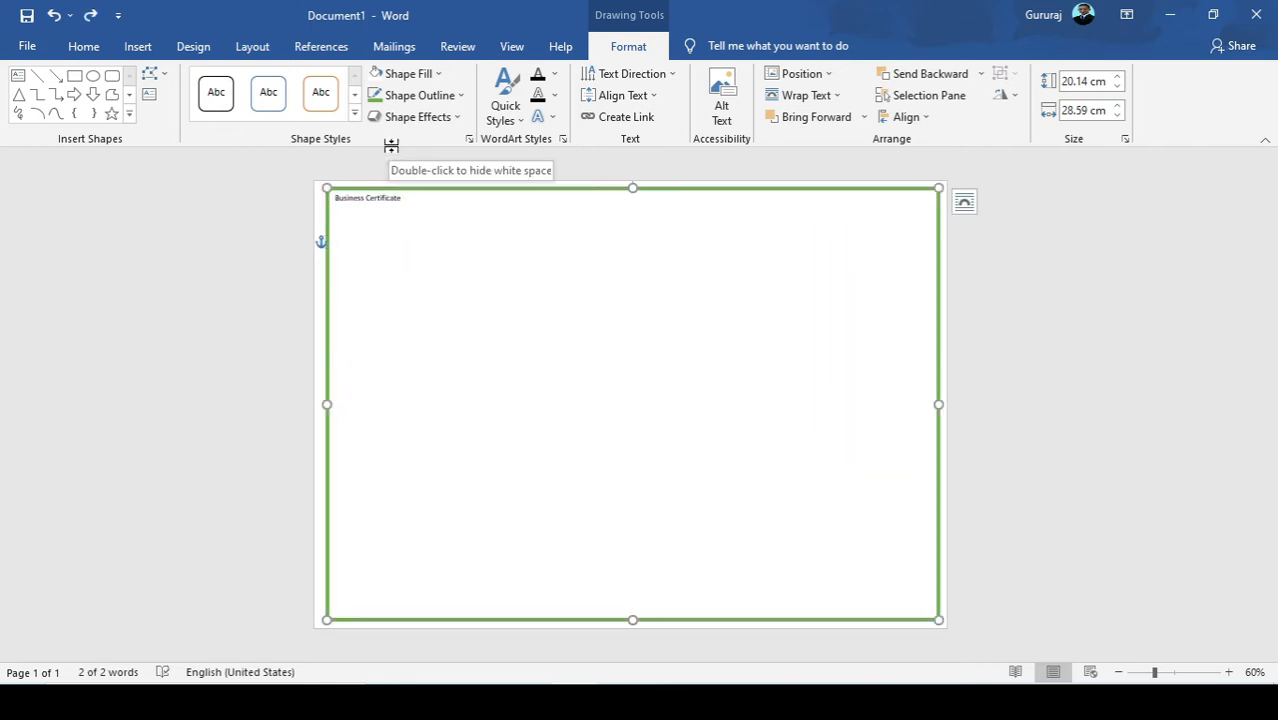
- Adjust the font size of the "Business Certificate" text to 12 and place the cursor at its end
left_click_drag(405, 198, 321, 191)
key("ctrl+c")
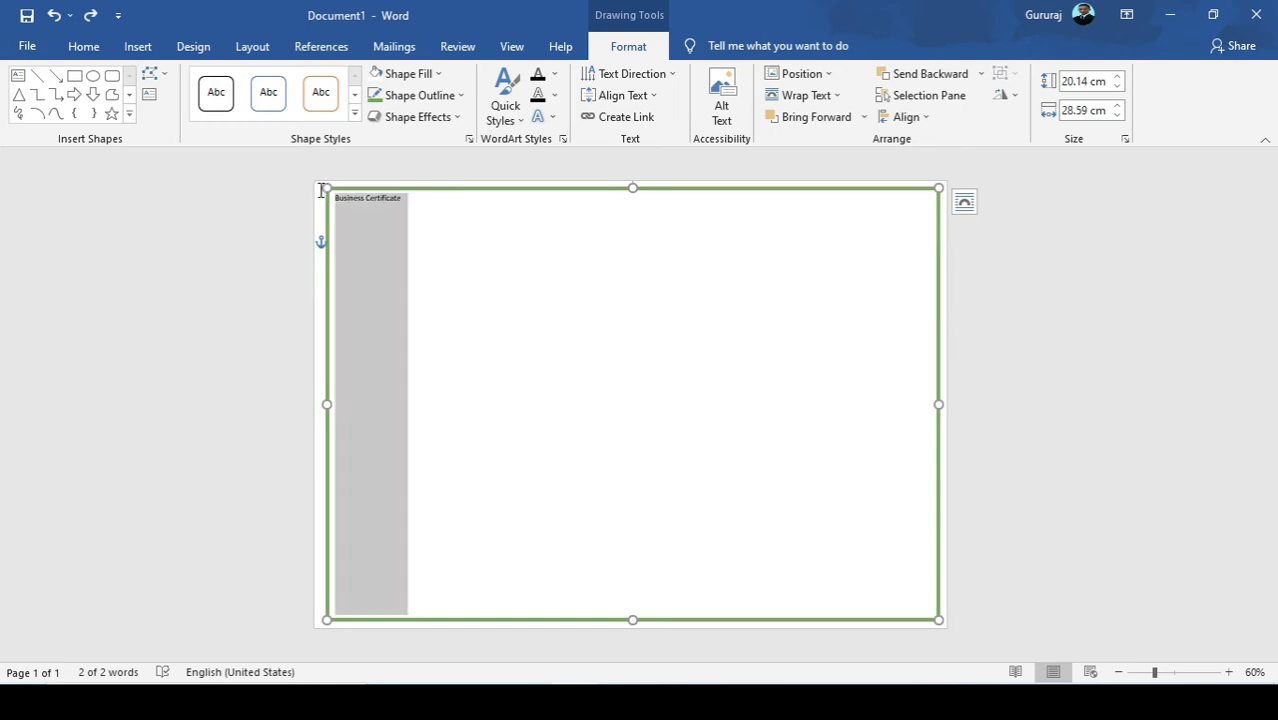
key("ctrl+bracketright")
key("ctrl+bracketright")
key("ctrl+bracketright")
key("ctrl+bracketright")
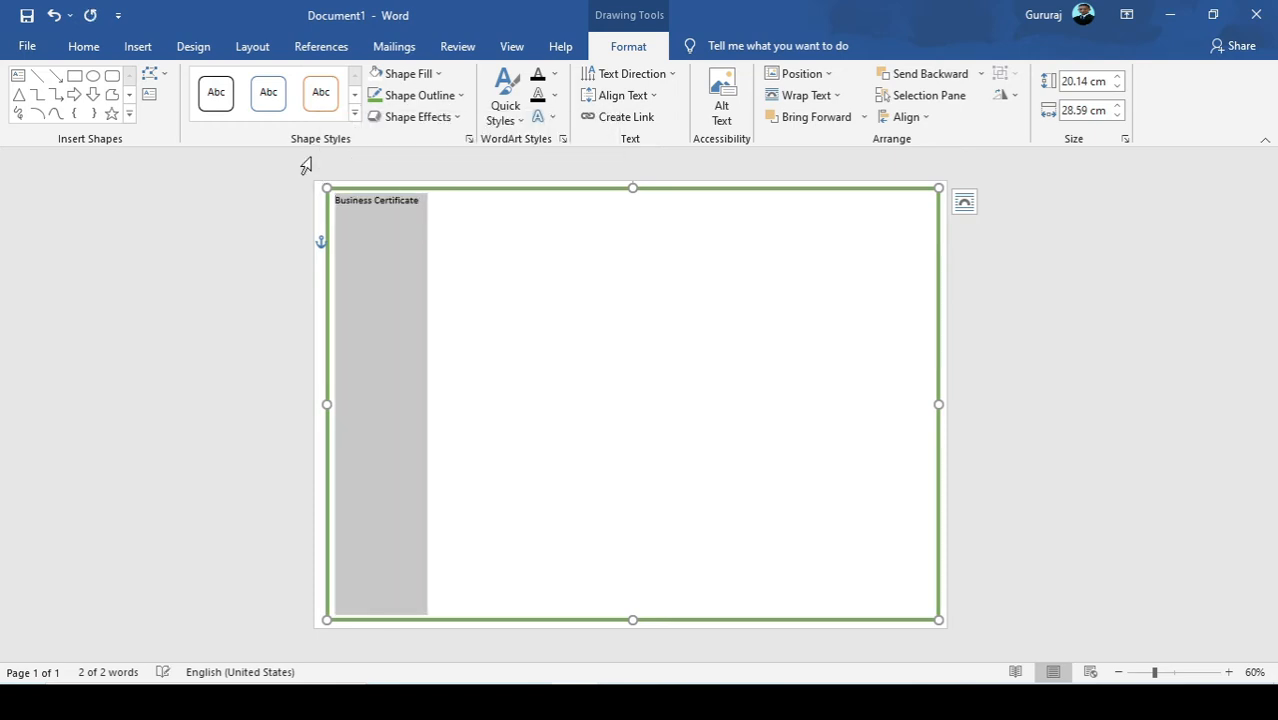
key("ctrl+bracketleft")
key("ctrl+bracketleft")
key("ctrl+bracketleft")
key("ctrl+bracketleft")
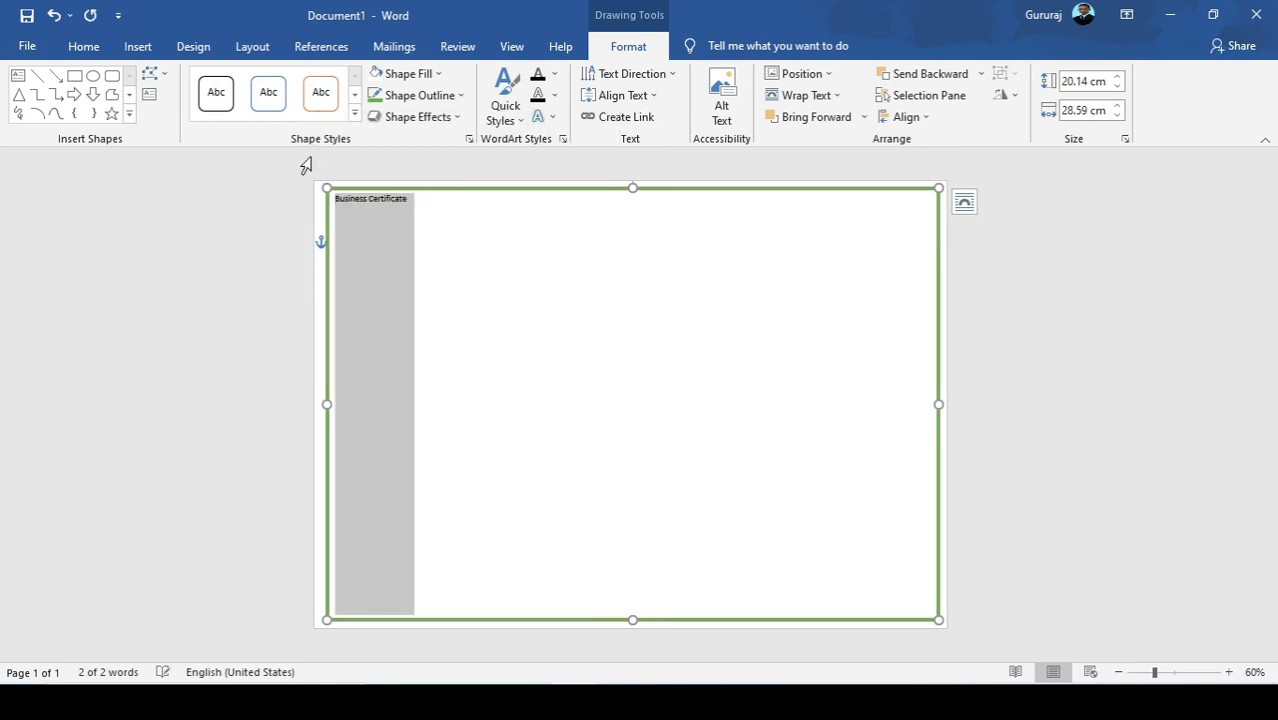
left_click(84, 48)
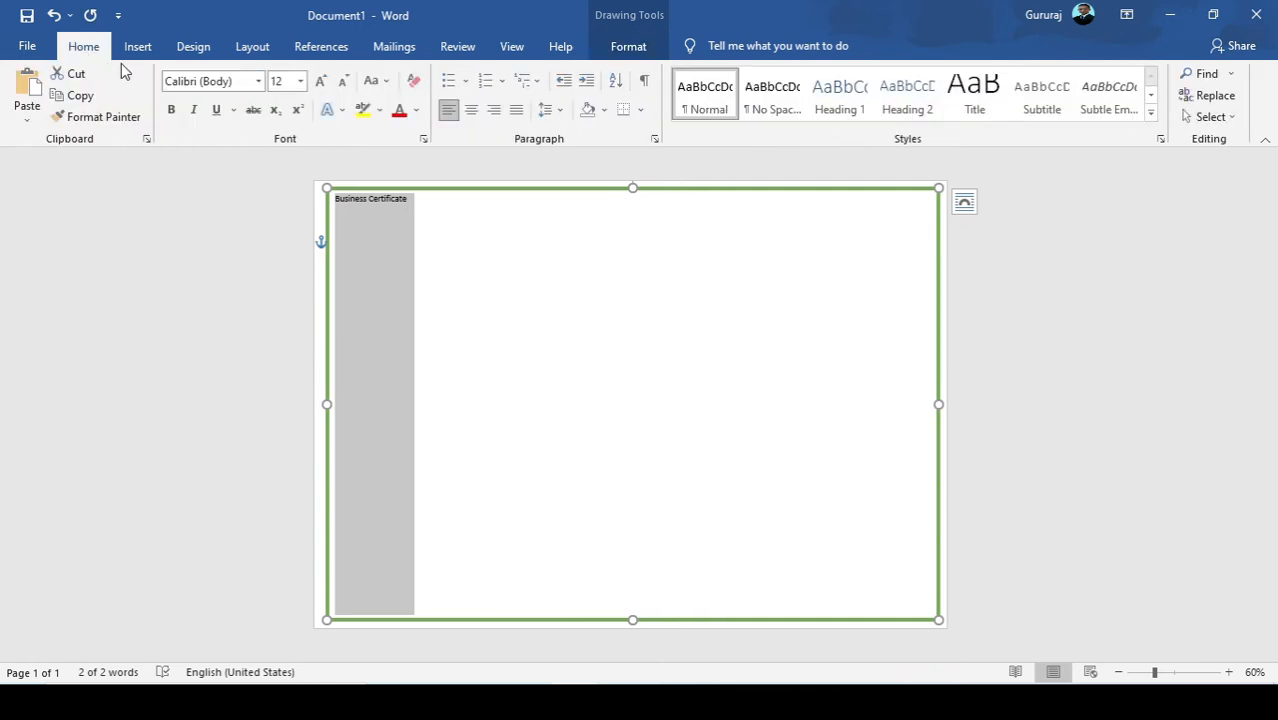
left_click(411, 199)
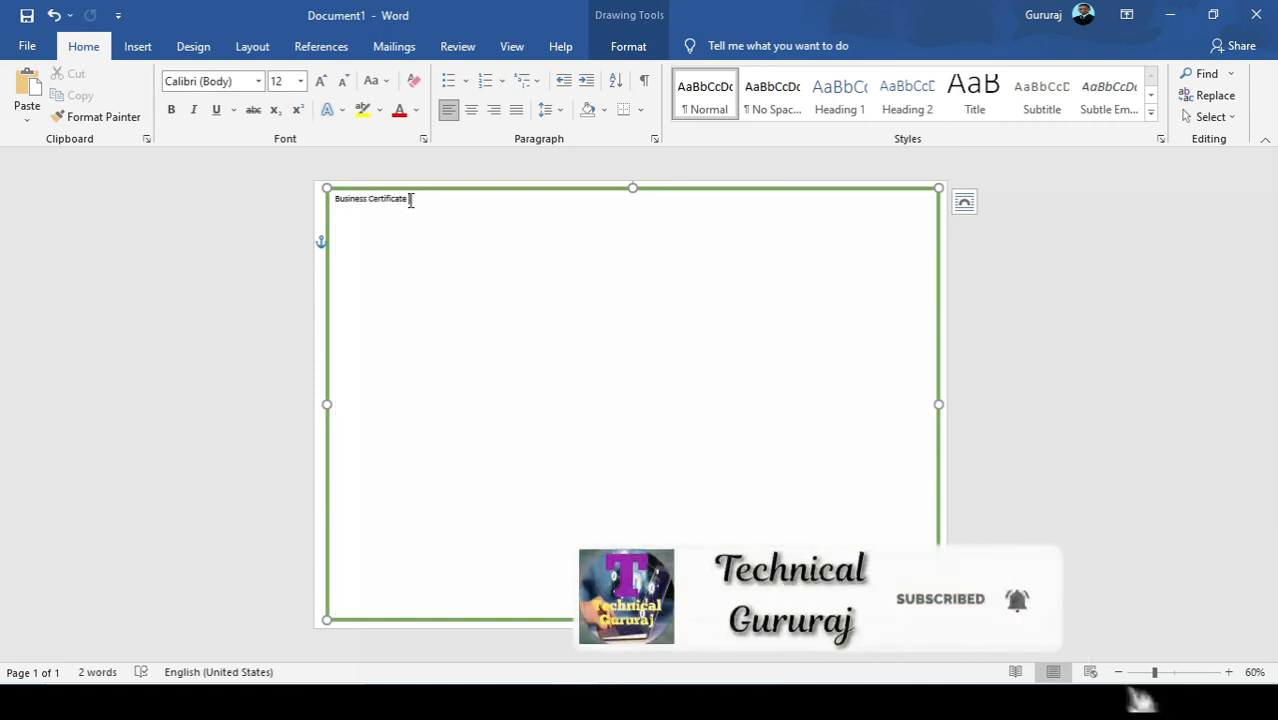
- Paste "Business Certificate" repeatedly along the first line inside the rectangle until the phrase fills its width eight times
key("ctrl+v")
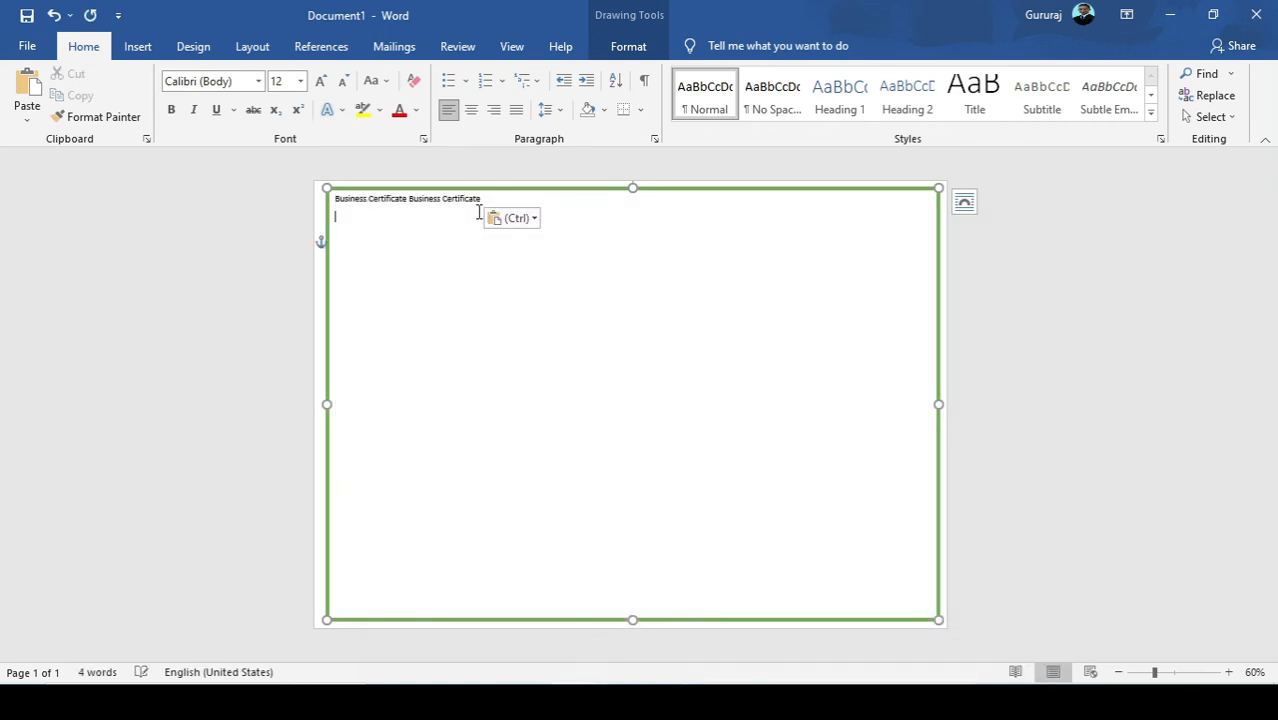
key("ctrl+v")
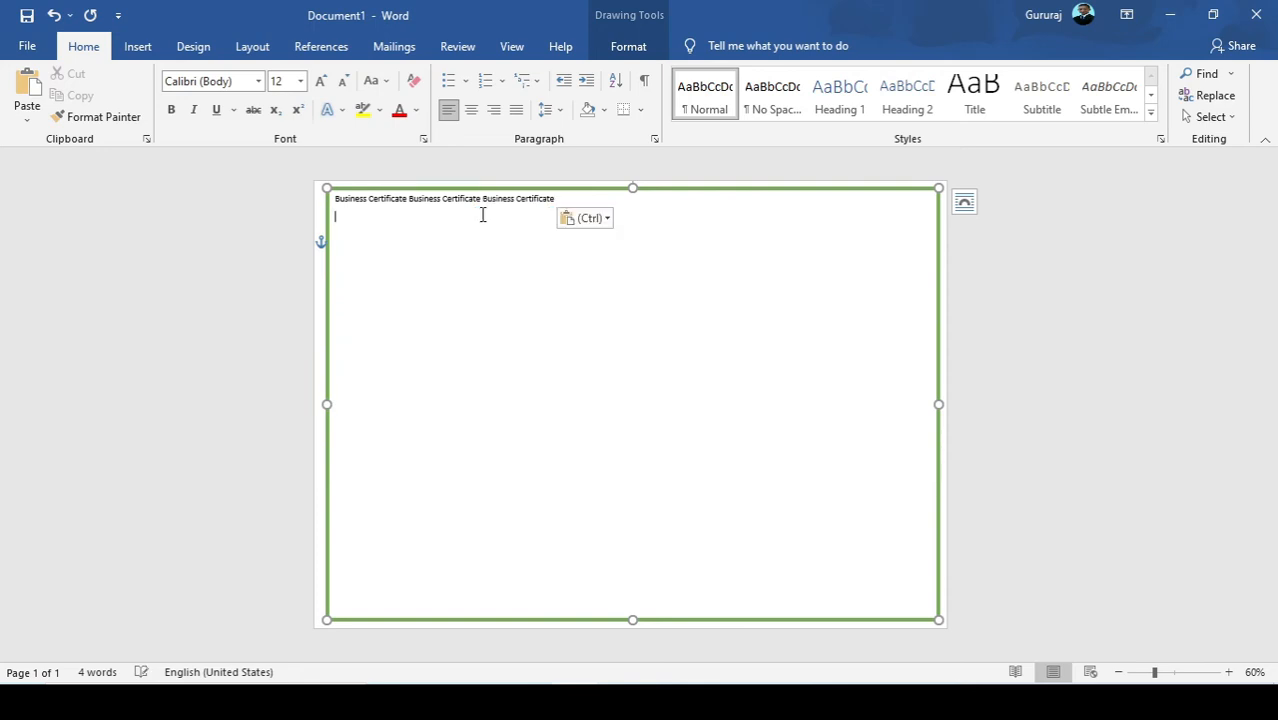
key("BackSpace")
key("ctrl+v")
key("BackSpace")
key("ctrl+v")
key("BackSpace")
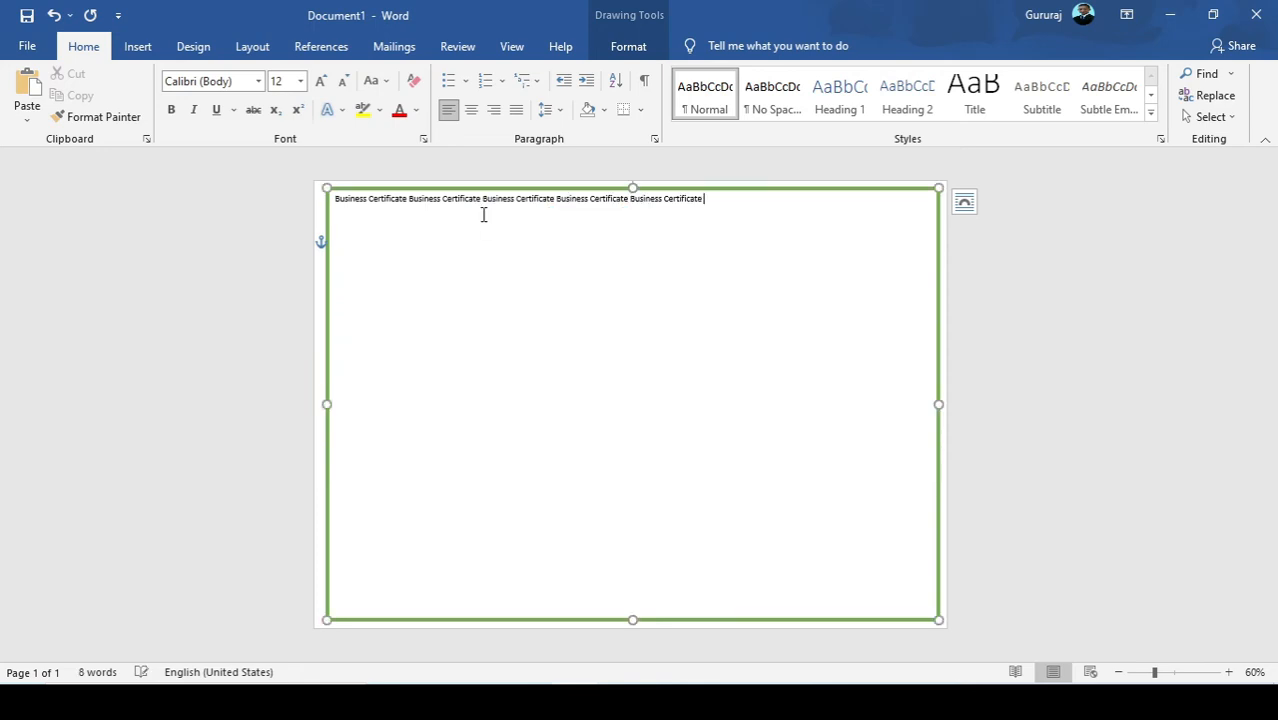
key("ctrl+v")
key("BackSpace")
key("ctrl+v")
key("BackSpace")
key("space")
key("ctrl+v")
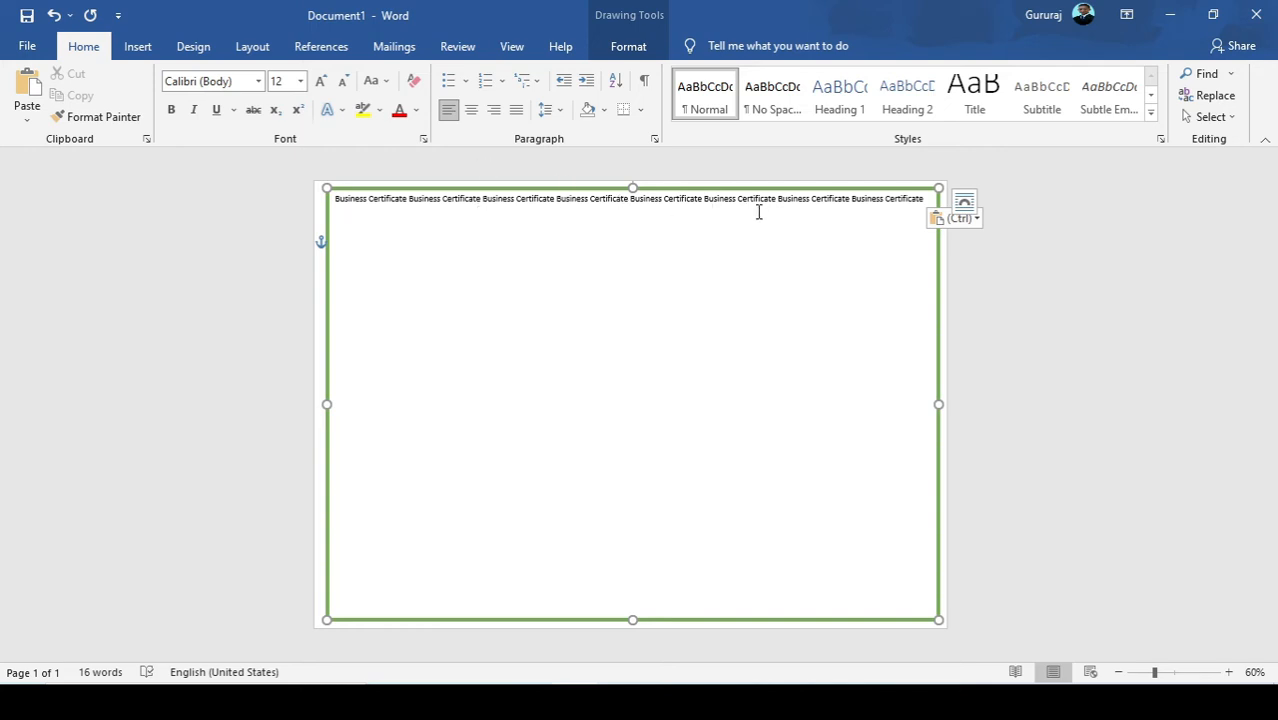
- Copy the full first line of repeated text and paste it on the lines below until the rectangle is filled
left_click_drag(924, 202, 334, 163)
key("ctrl+c")
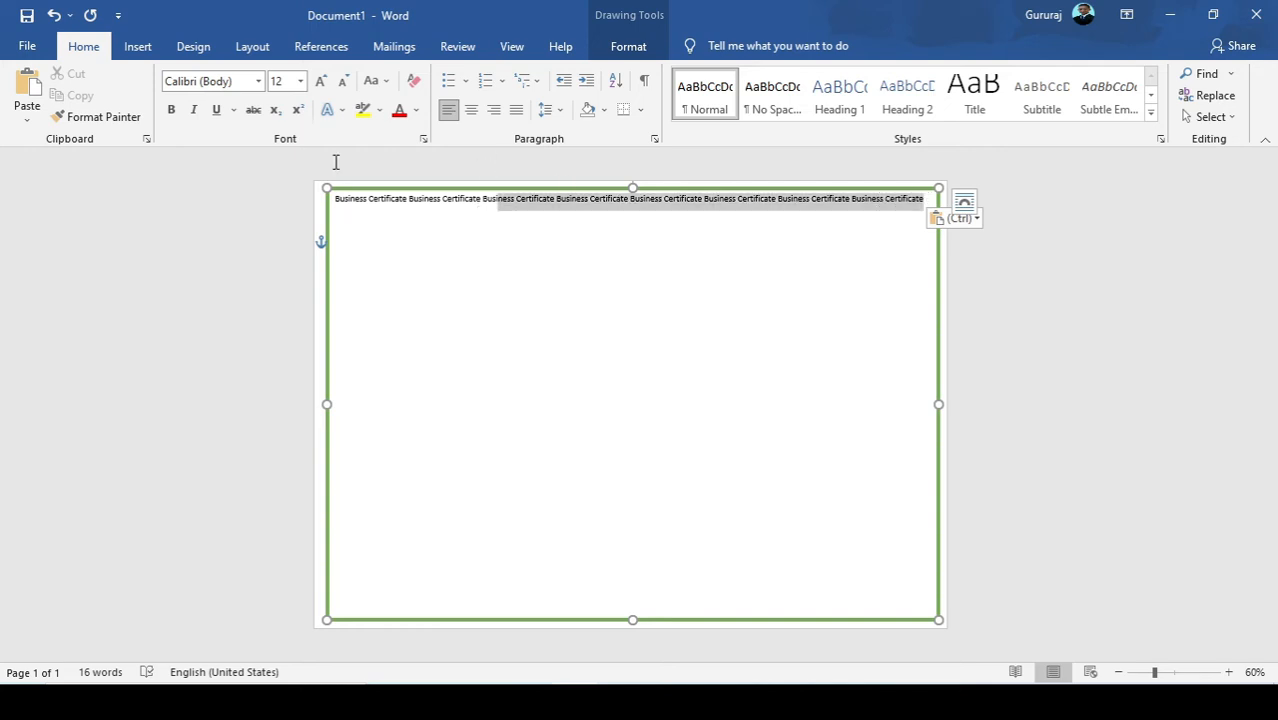
left_click(70, 95)
key("Down")
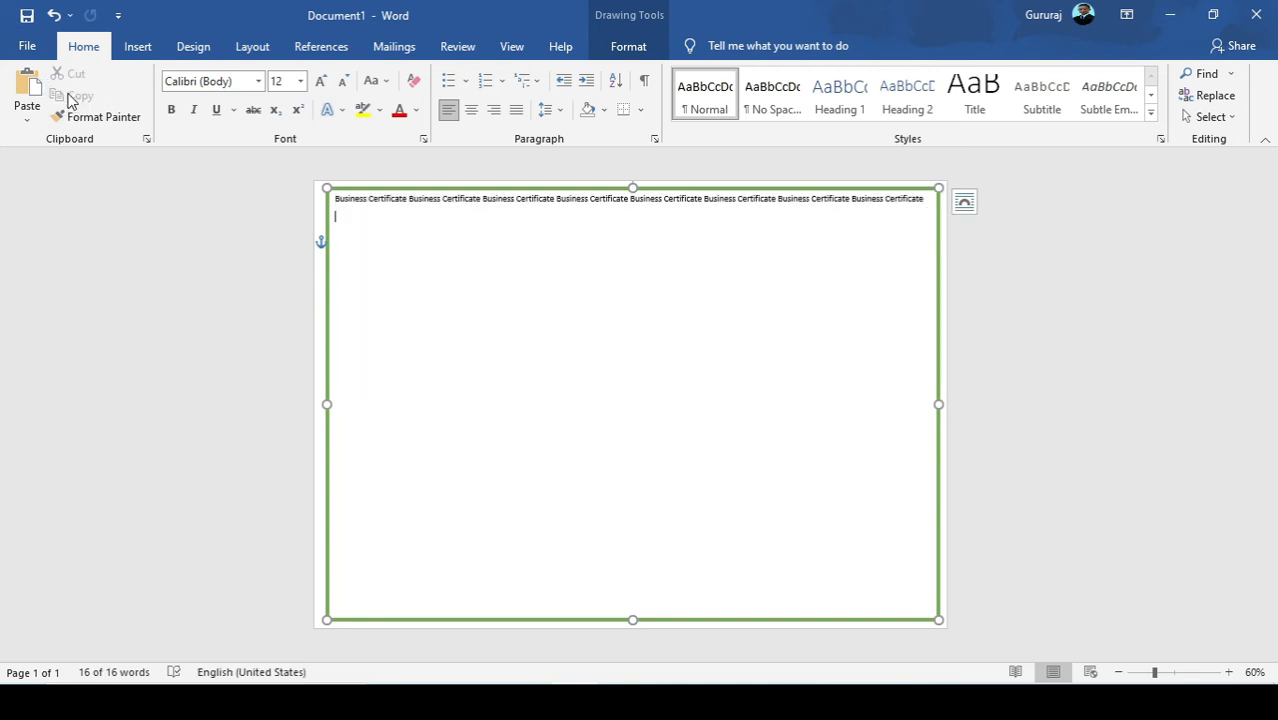
key("ctrl+v")
key("ctrl+v")
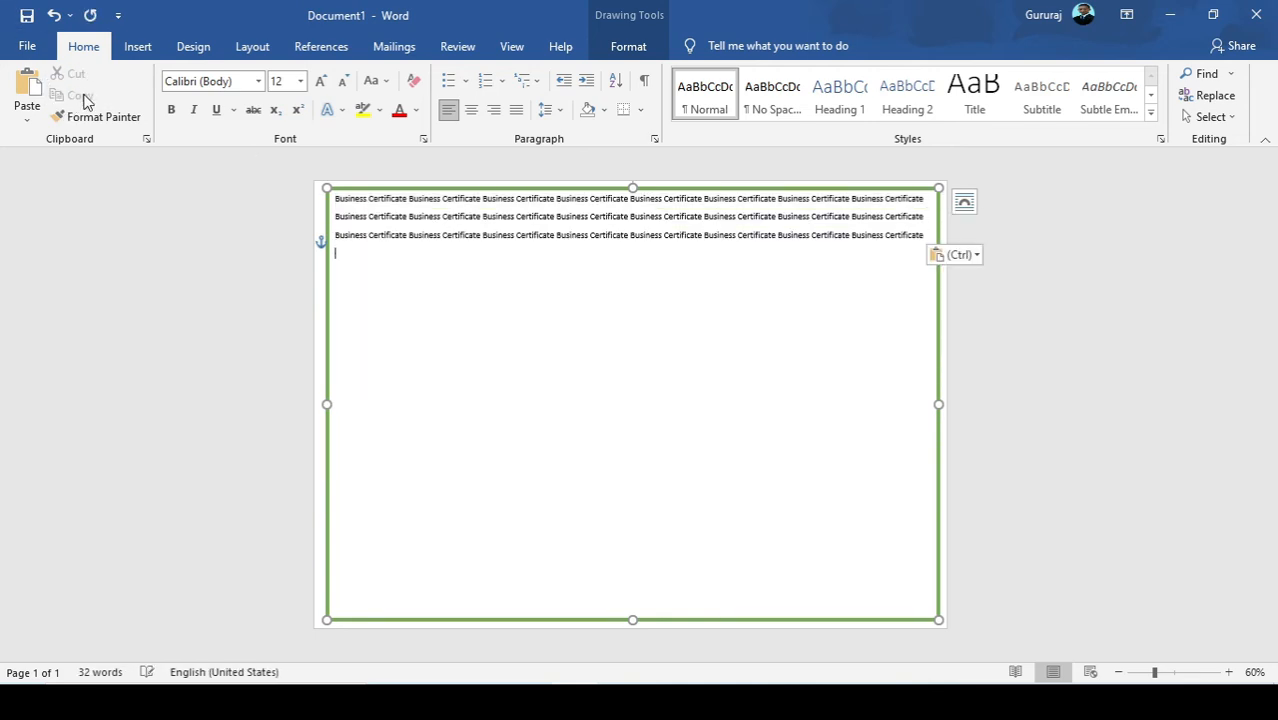
key("ctrl+v")
key("ctrl+v")
key("ctrl+v")
key("ctrl+v")
key("ctrl+v")
key("ctrl+v")
key("ctrl+v")
key("ctrl+v")
key("ctrl+v")
key("ctrl+v")
key("ctrl+v")
key("ctrl+v")
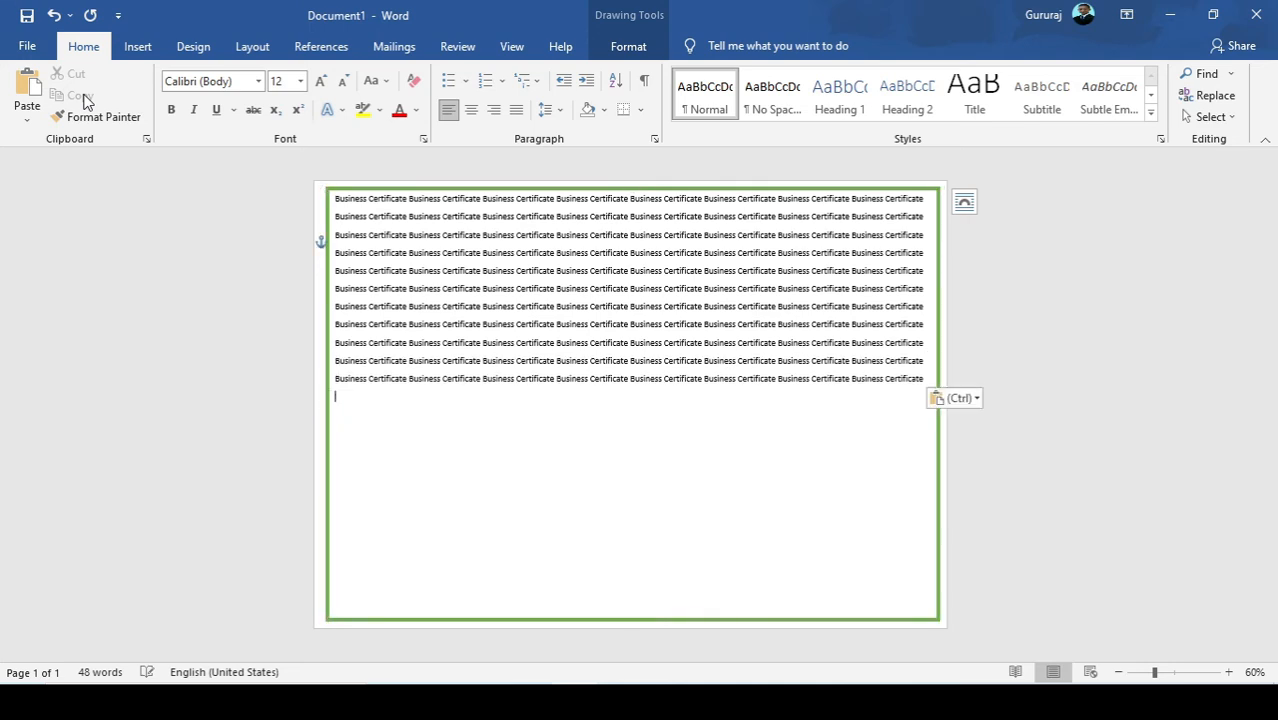
key("ctrl+v")
key("ctrl+v")
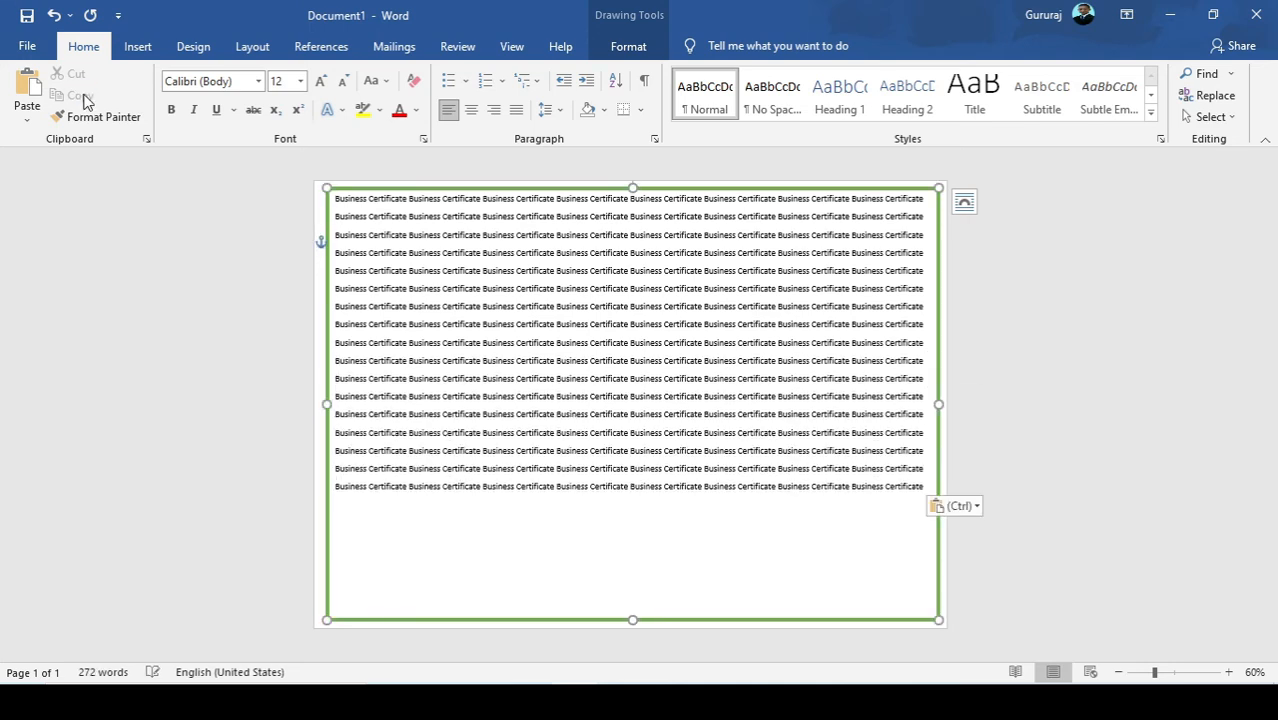
key("ctrl+v")
key("ctrl+v")
key("ctrl")
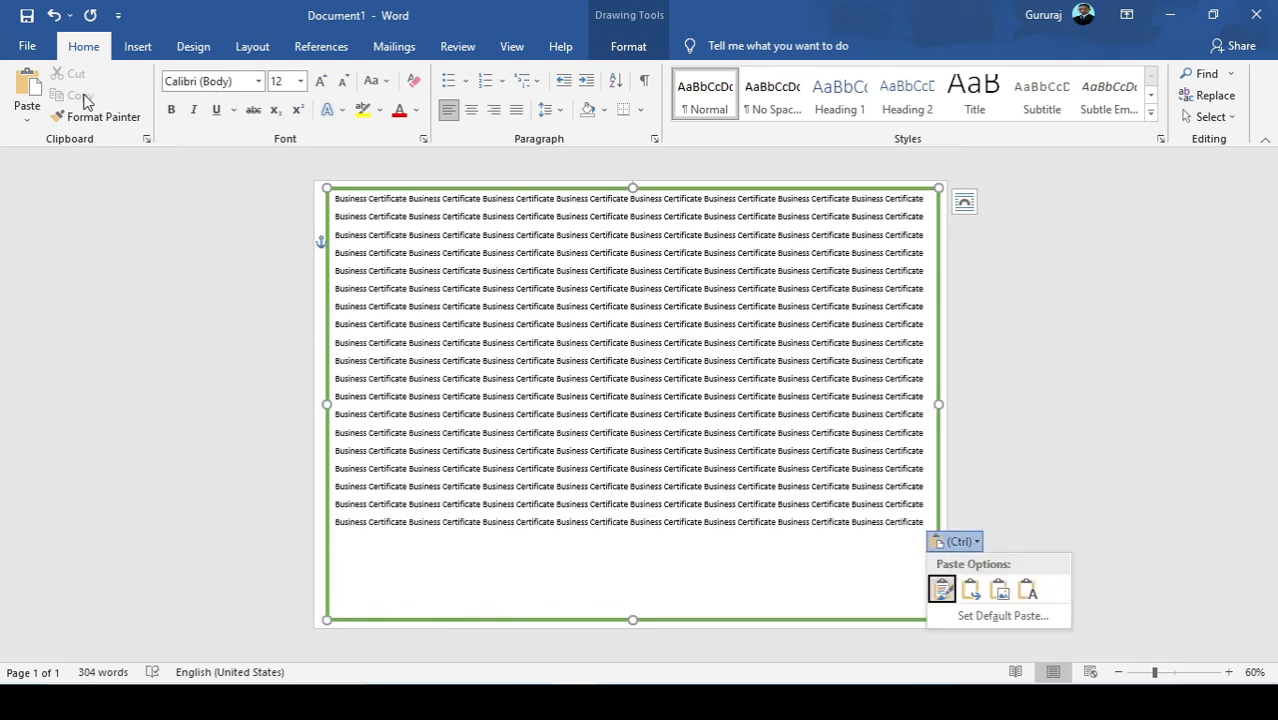
left_click(28, 88)
left_click(29, 89)
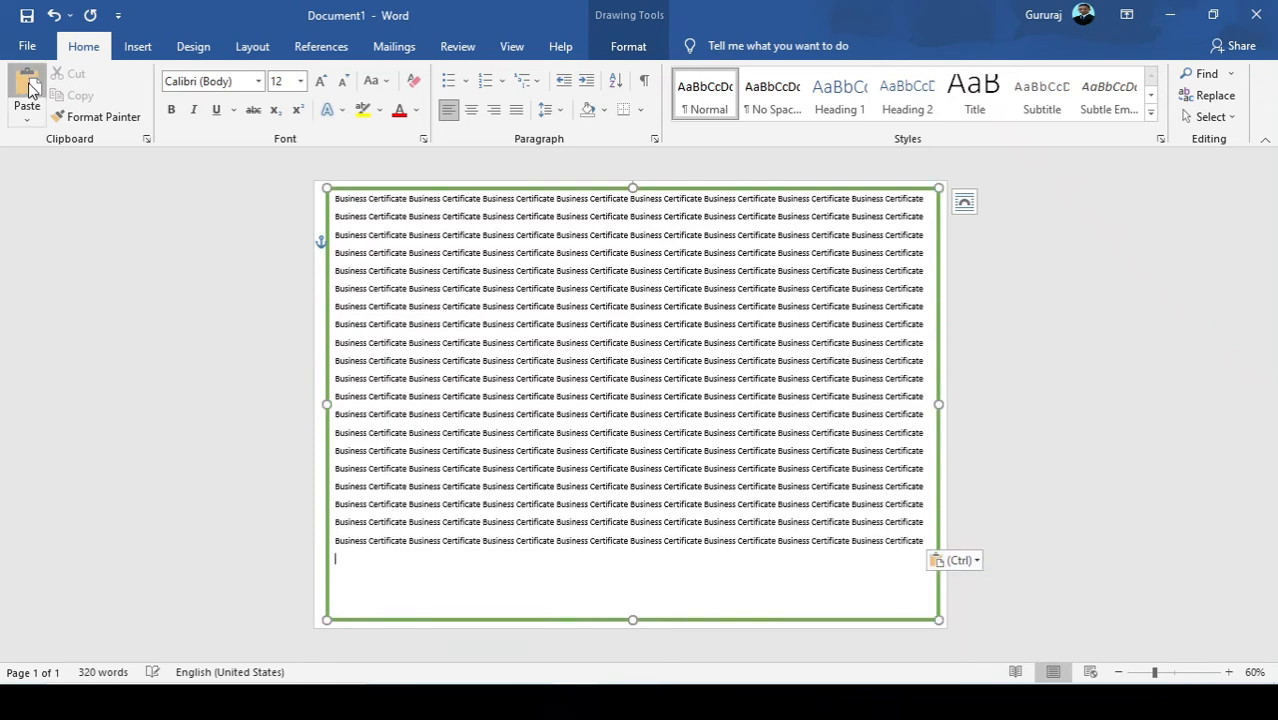
left_click(30, 90)
left_click(28, 88)
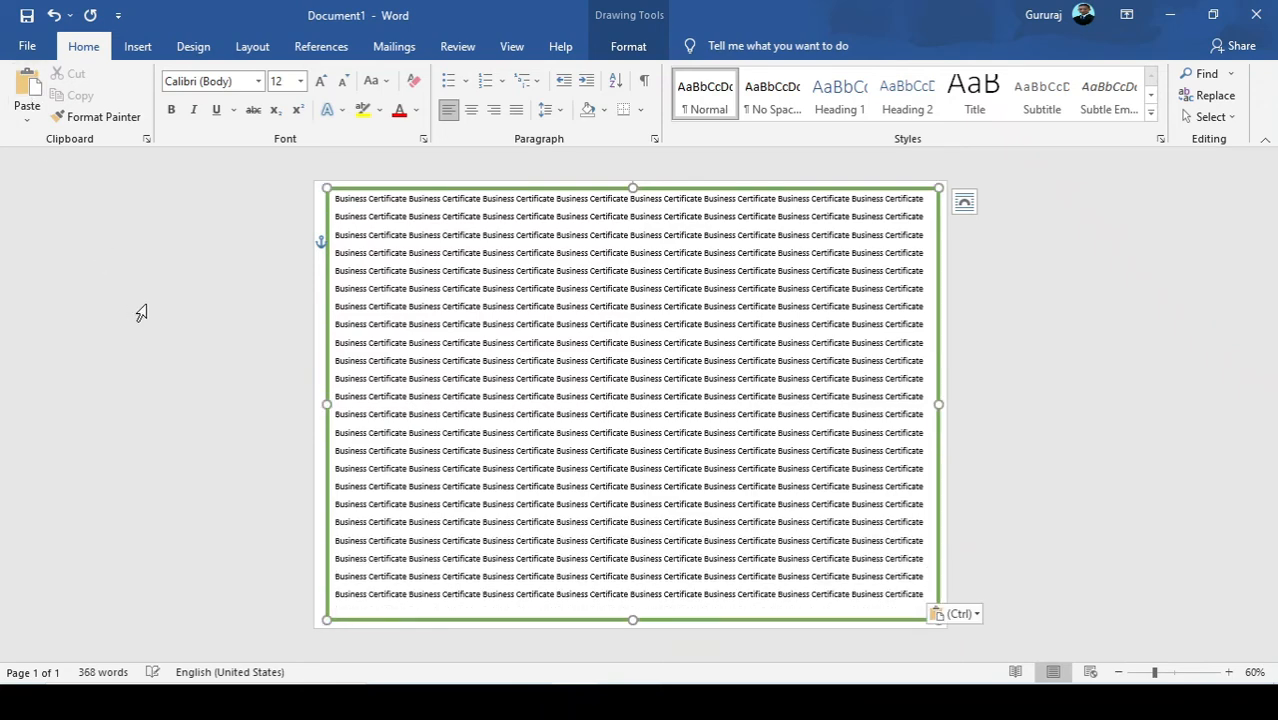
- Try single line spacing with 0 pt after paragraphs on the repeated text and undo it
left_click_drag(351, 591, 319, 143)
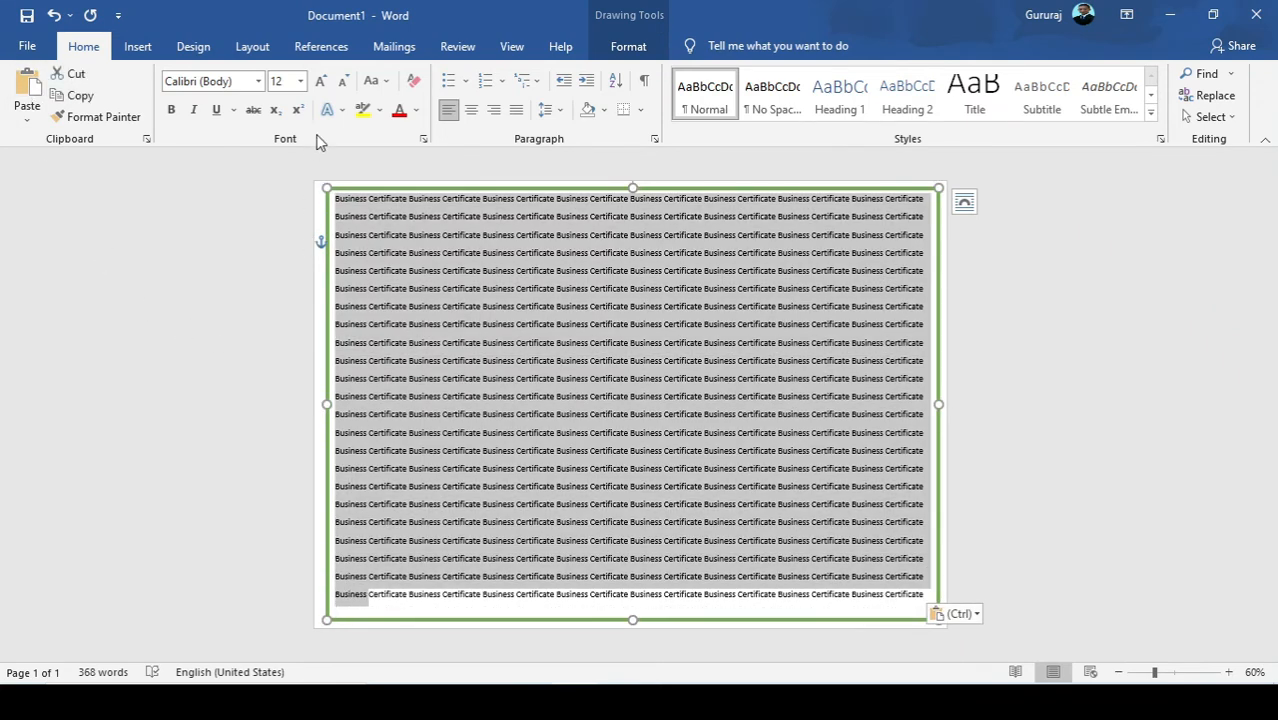
left_click(561, 112)
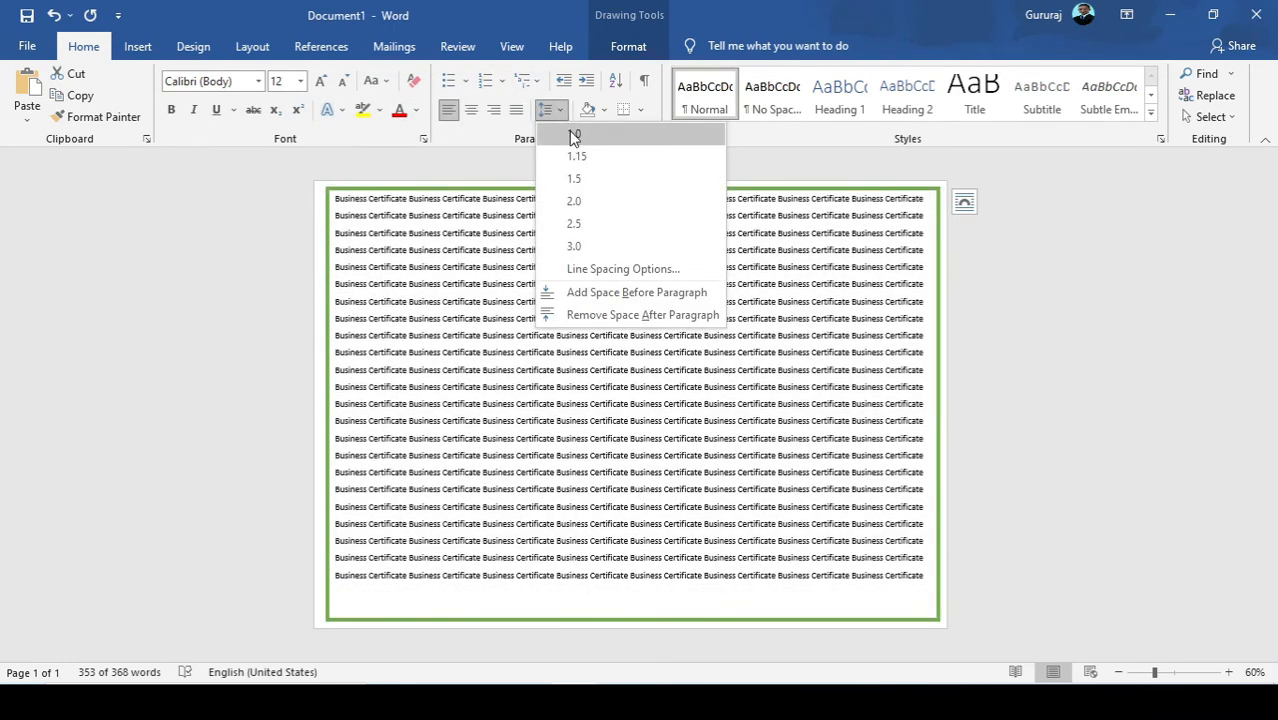
left_click(608, 268)
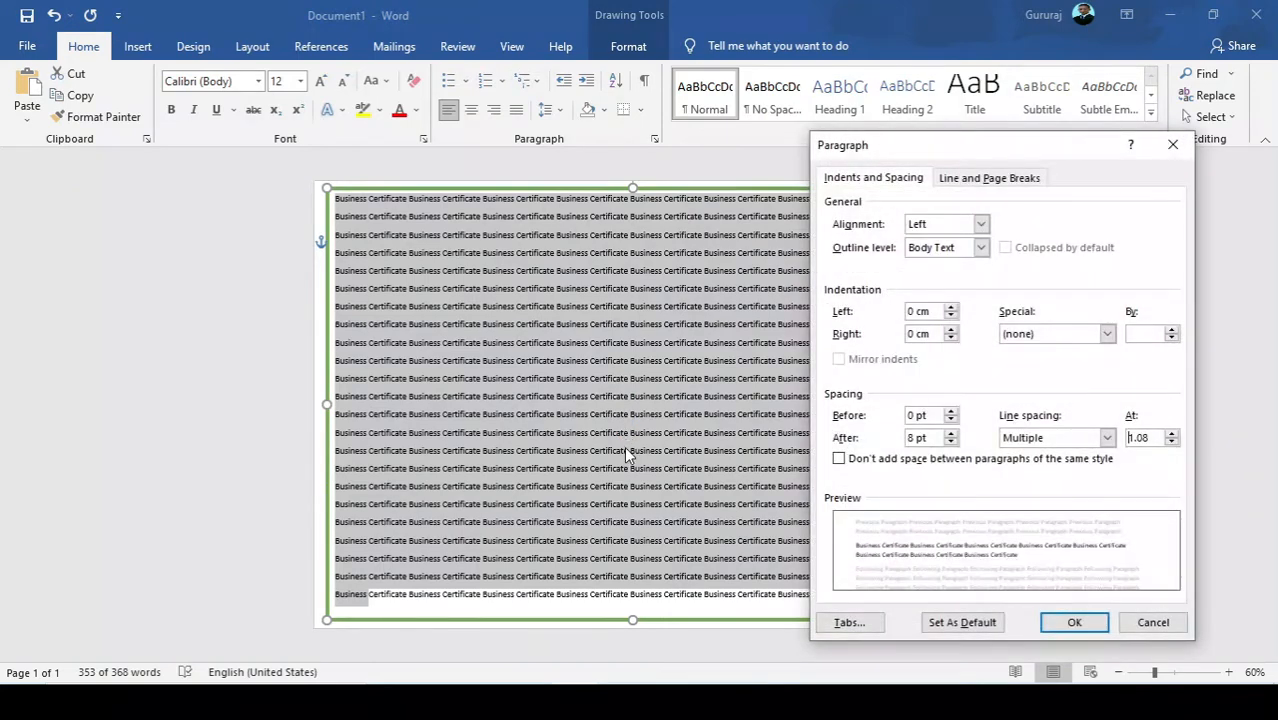
left_click(951, 442)
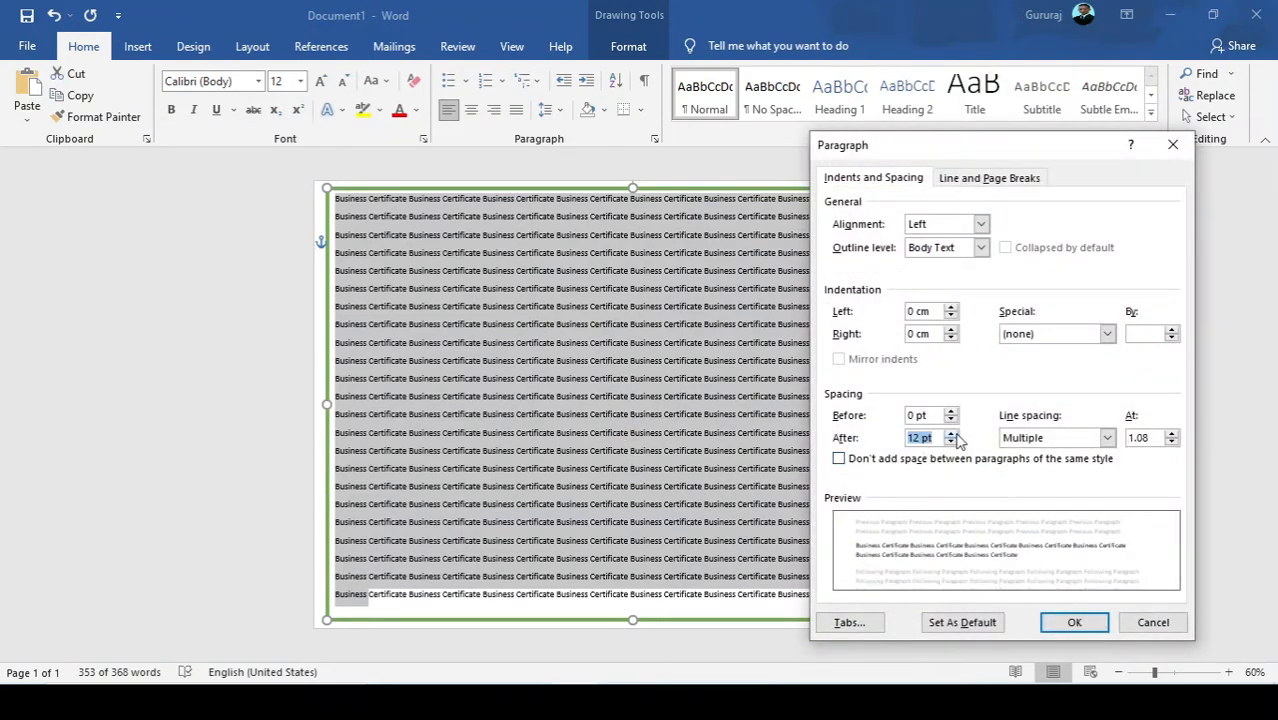
left_click(951, 442)
left_click(951, 442)
left_click(951, 433)
left_click(1107, 437)
left_click(1030, 447)
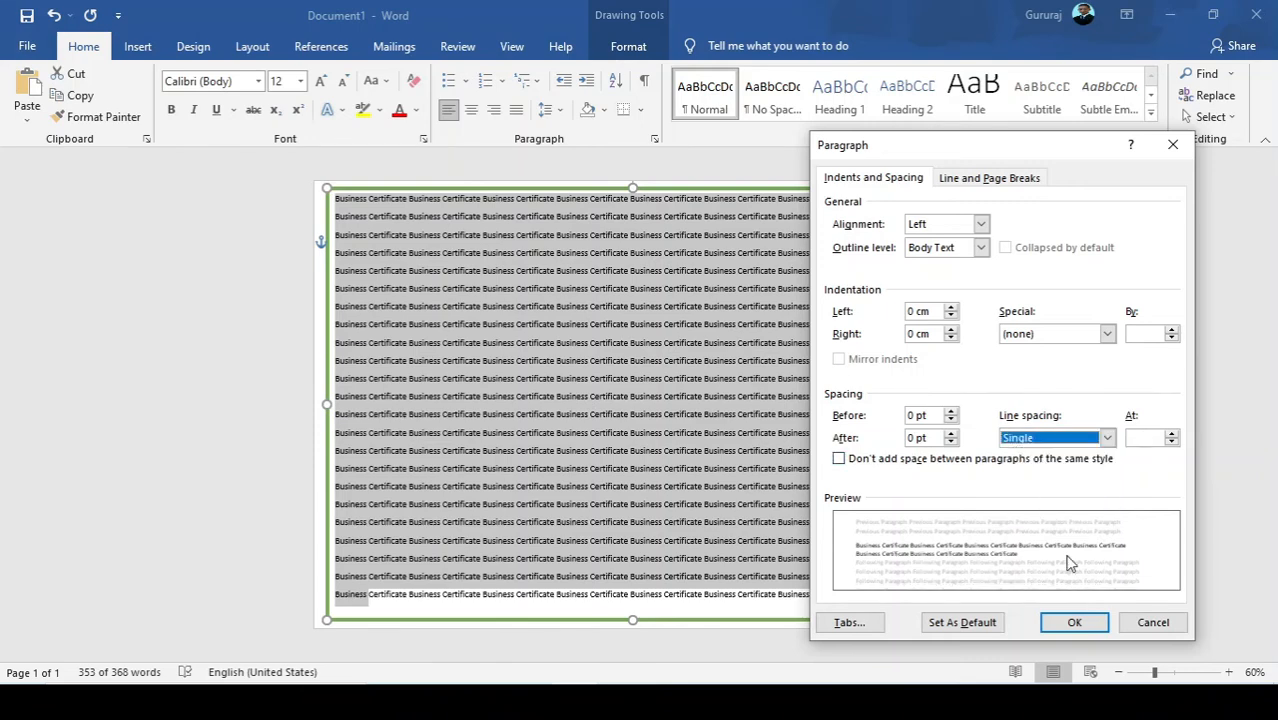
left_click(1071, 630)
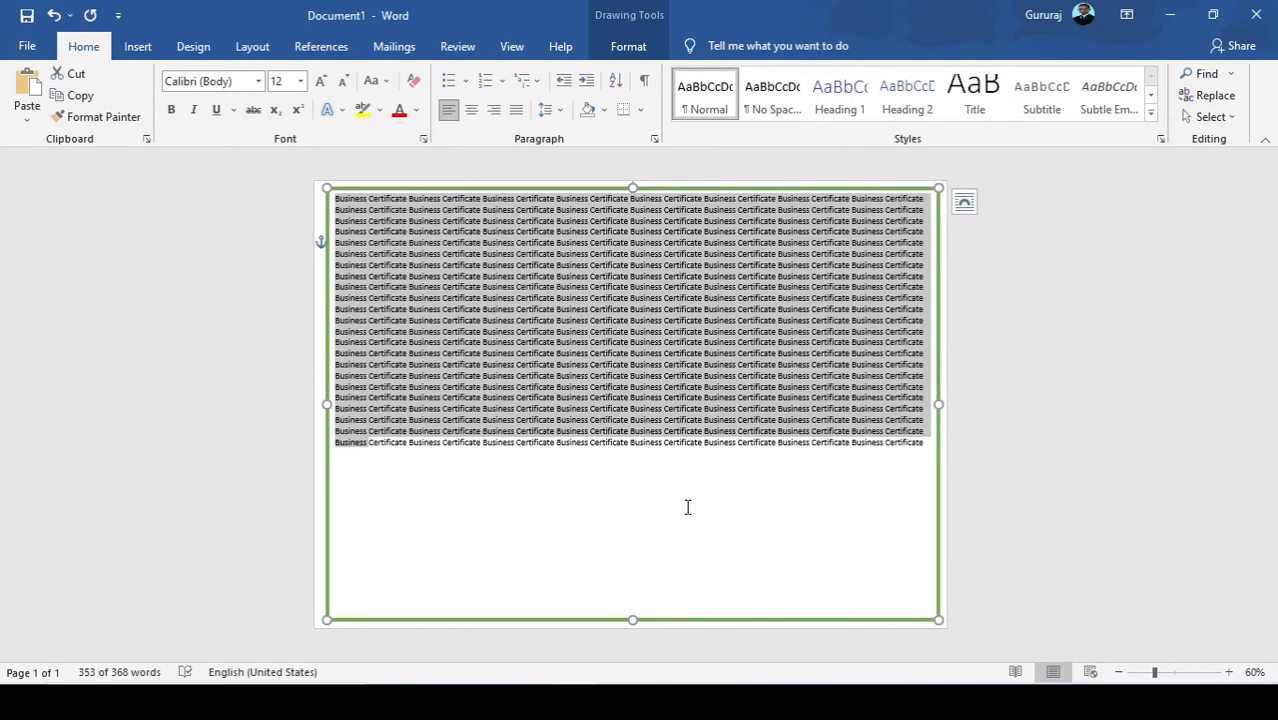
left_click(599, 481)
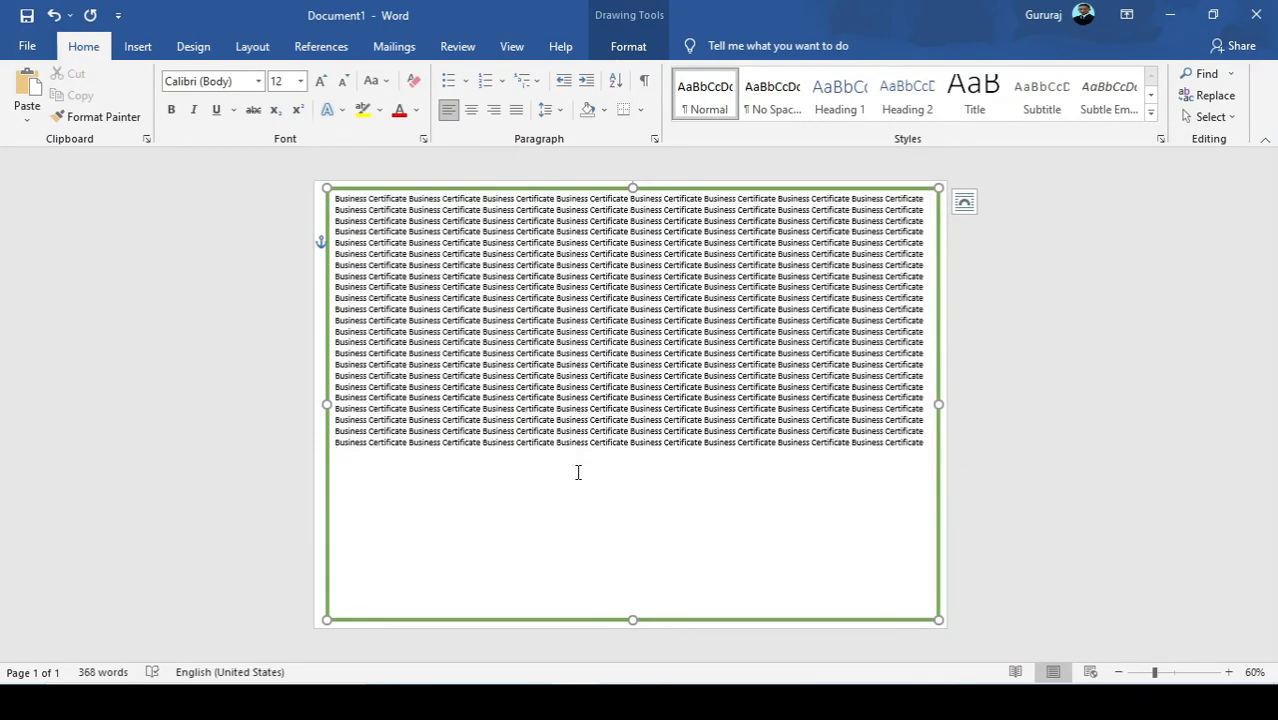
key("ctrl+z")
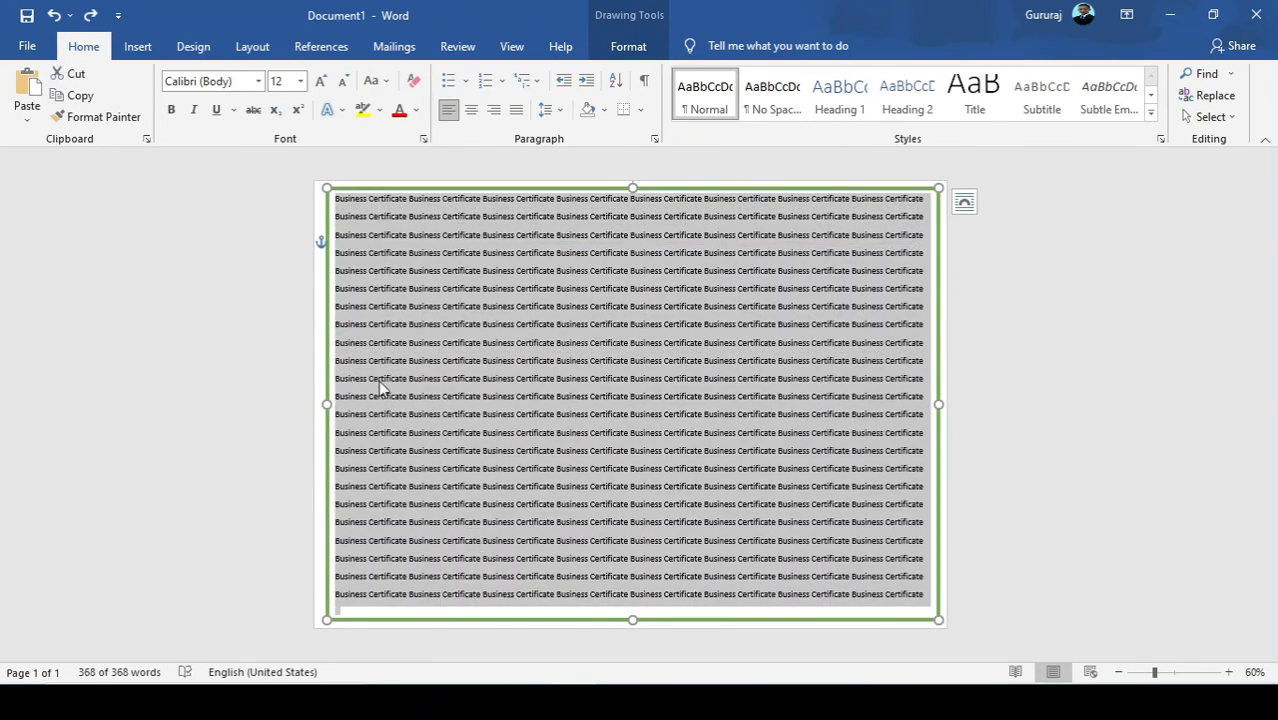
- Set the line spacing of all the repeated text in the rectangle to 1.15
left_click(556, 110)
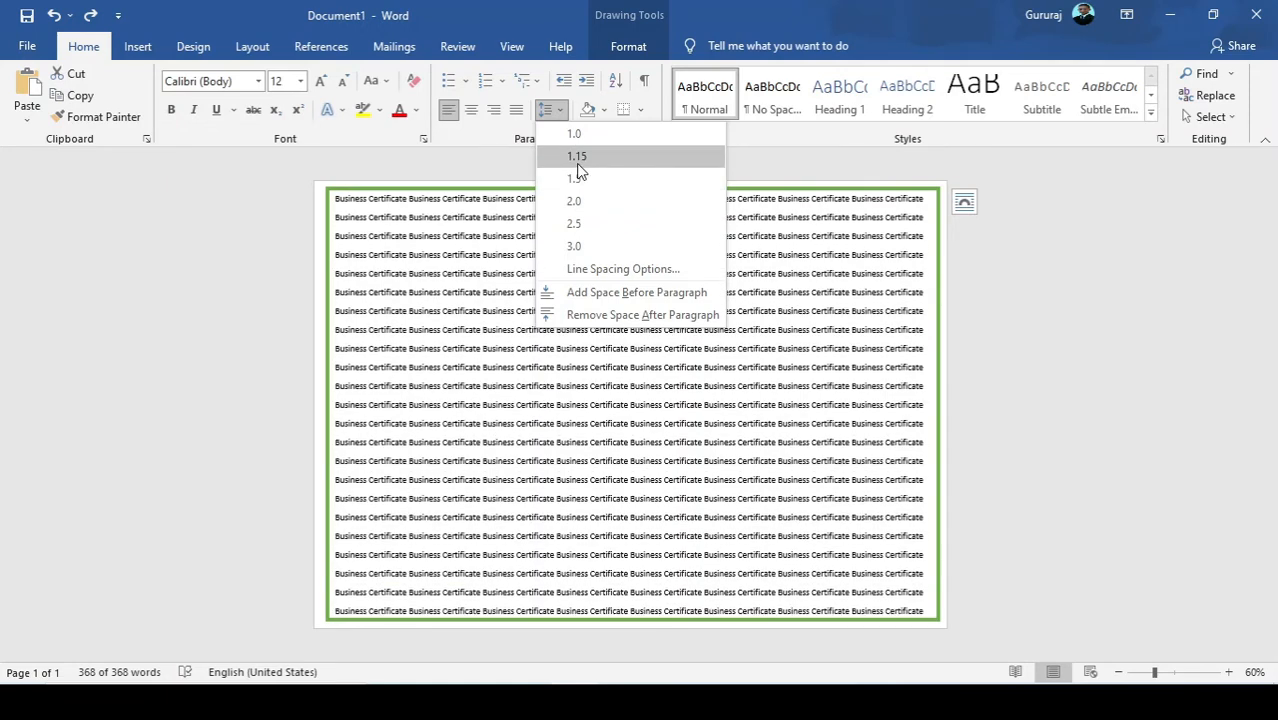
key("Escape")
key("ctrl+a")
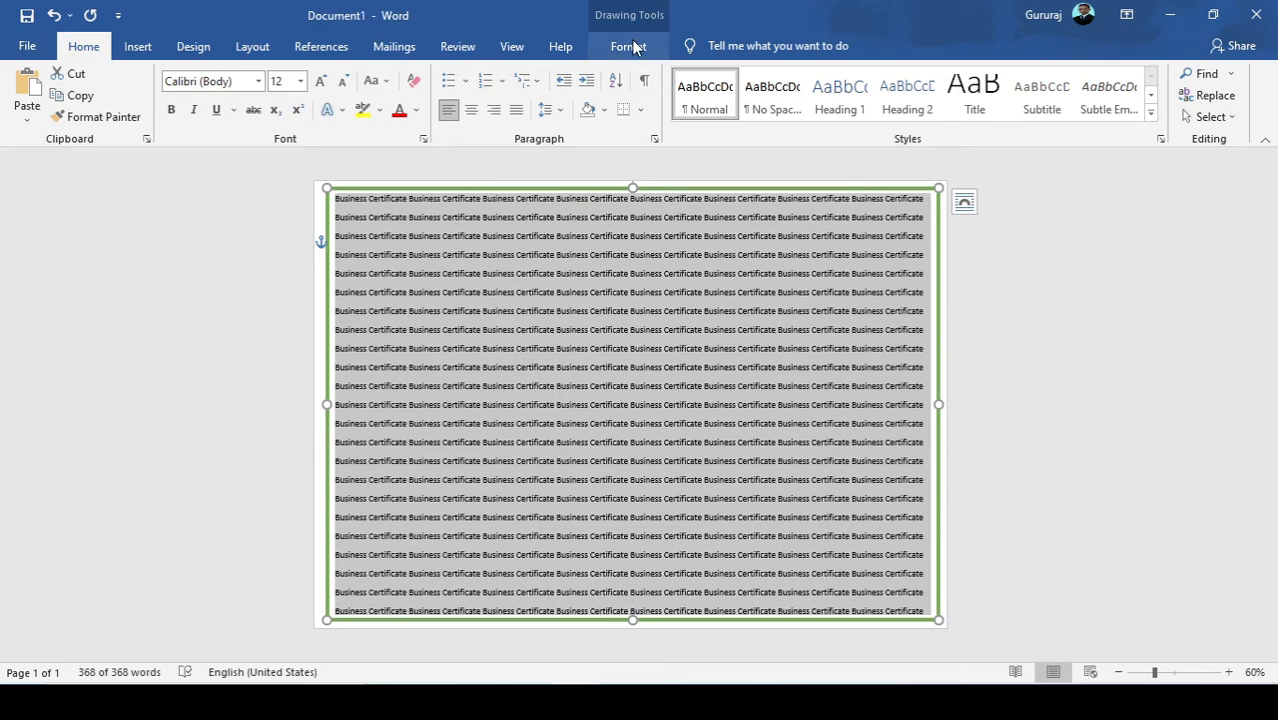
- Change the text fill of all the repeated "Business Certificate" text to a light orange theme colour and deselect the rectangle
left_click(519, 311)
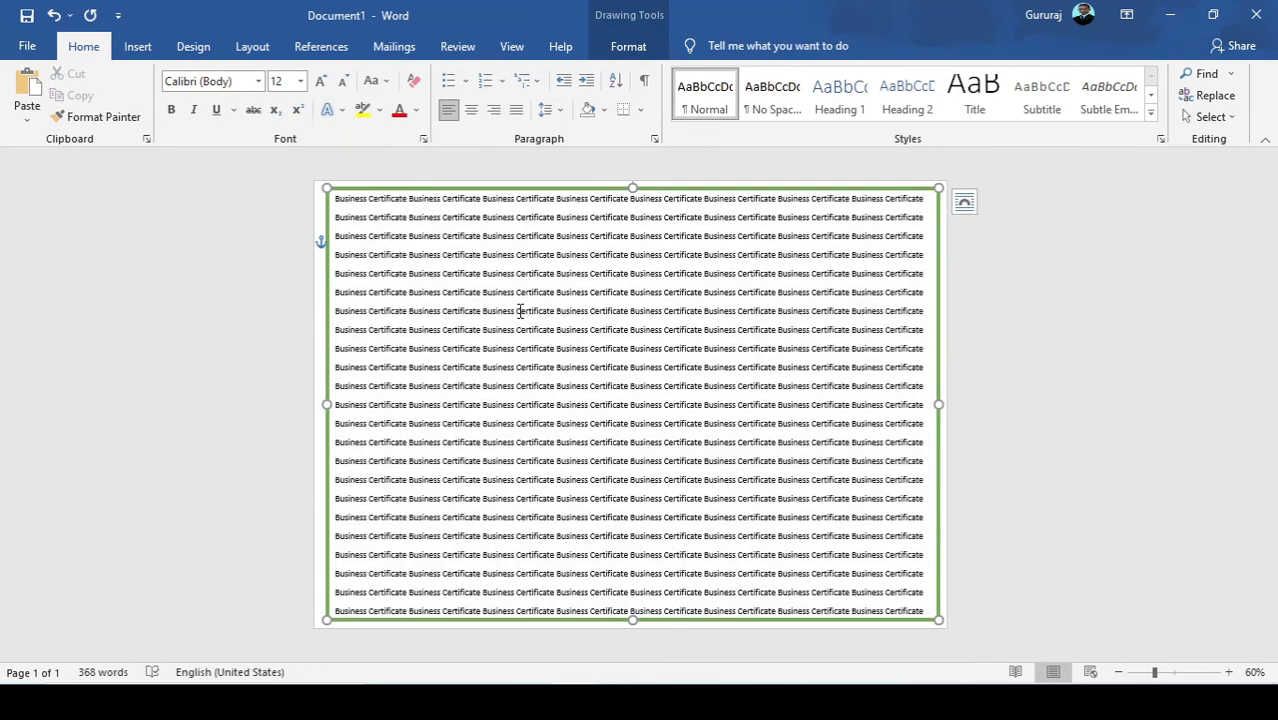
key("ctrl+a")
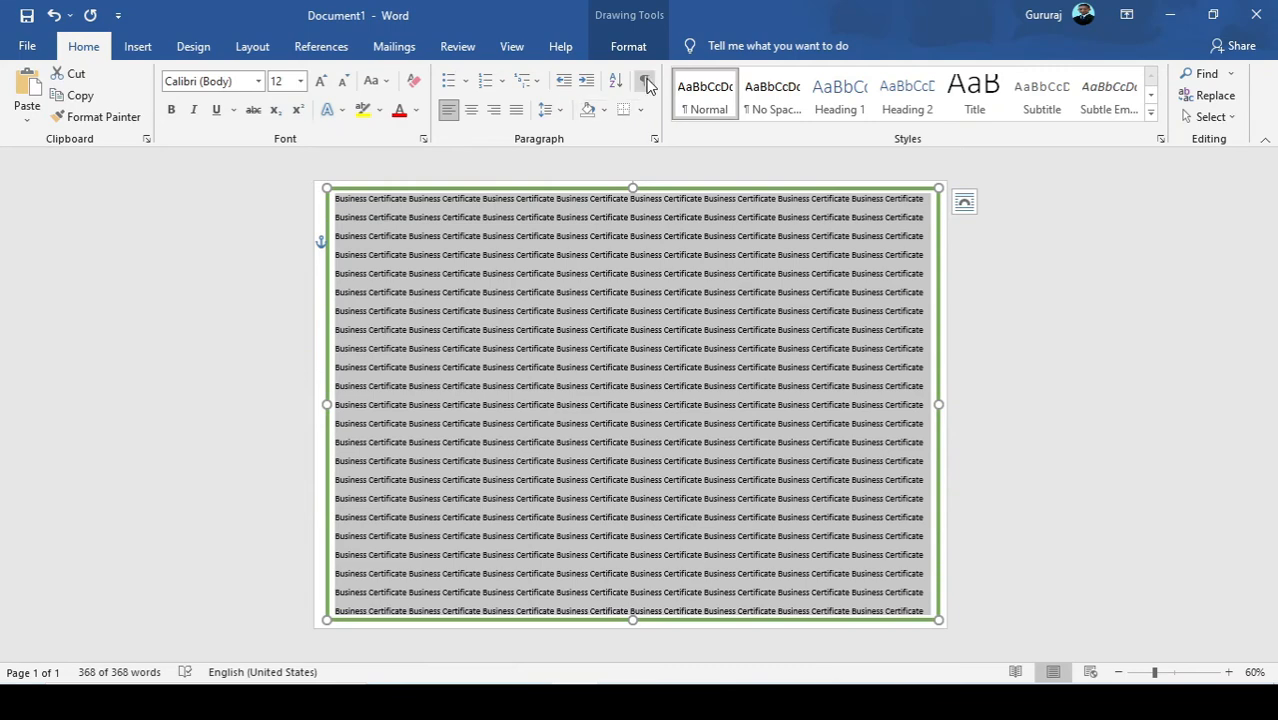
left_click(628, 46)
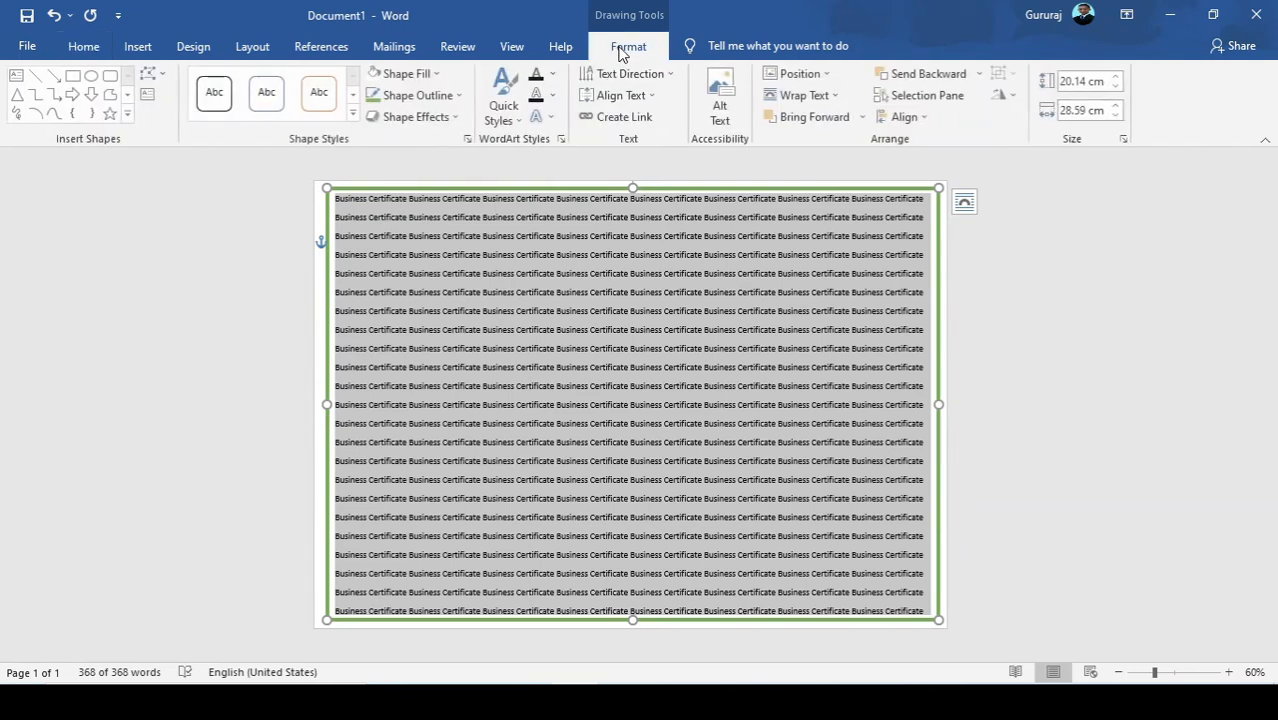
left_click(440, 78)
left_click(556, 80)
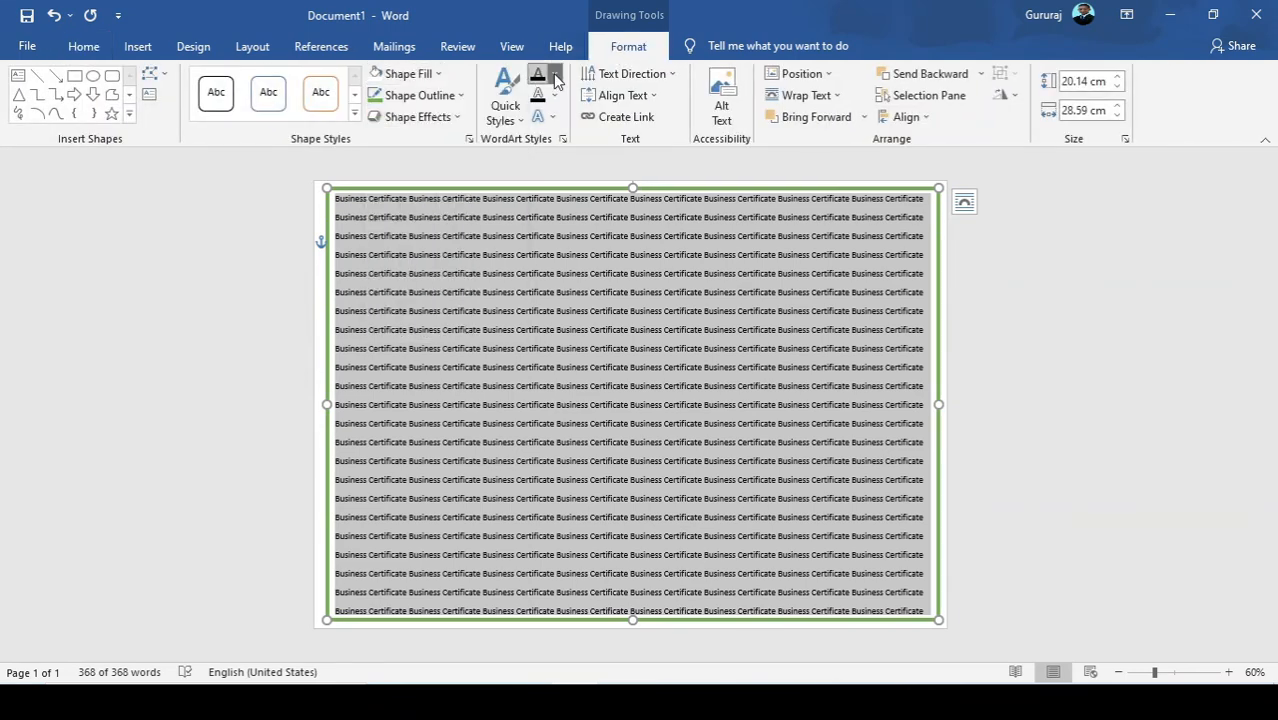
left_click(556, 80)
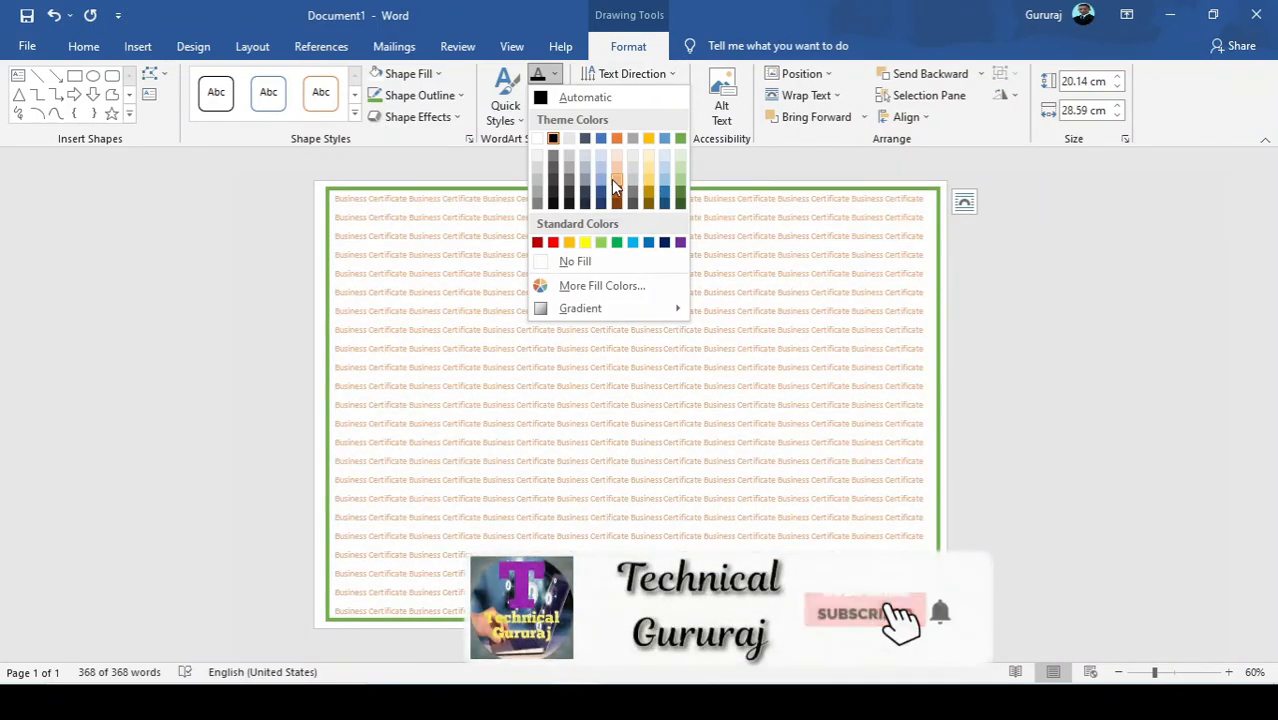
left_click(612, 179)
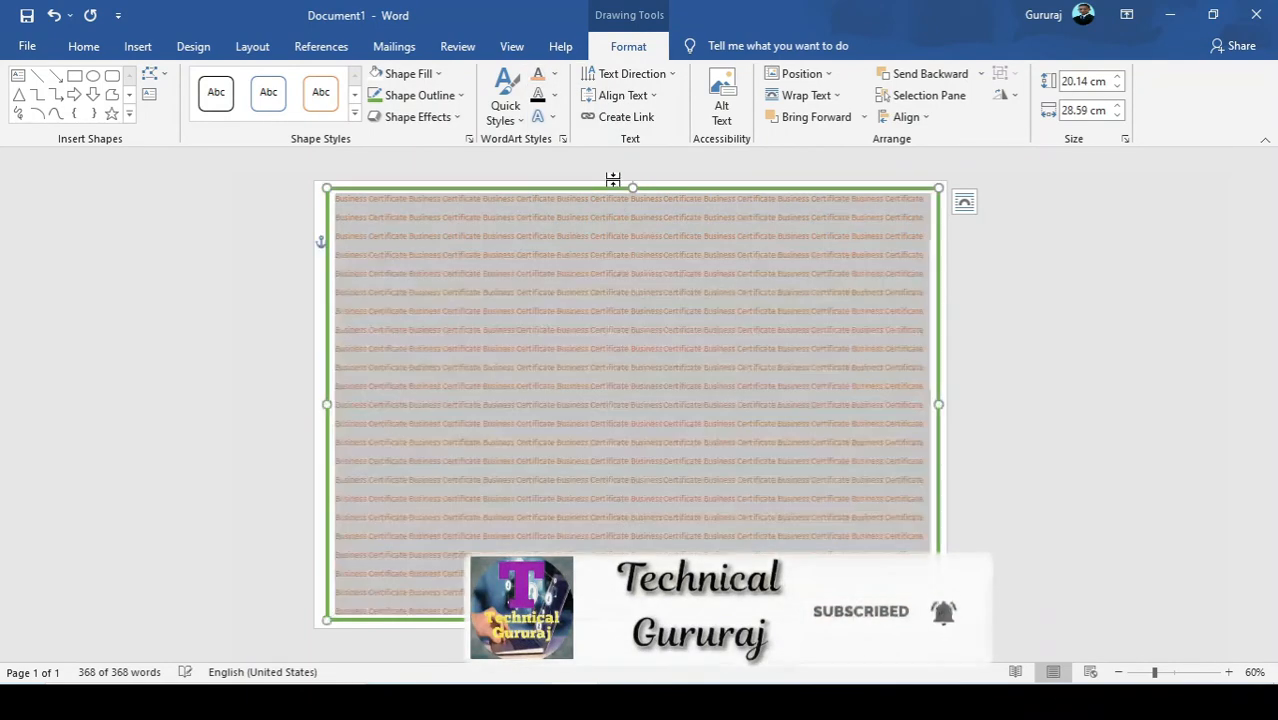
left_click(620, 322)
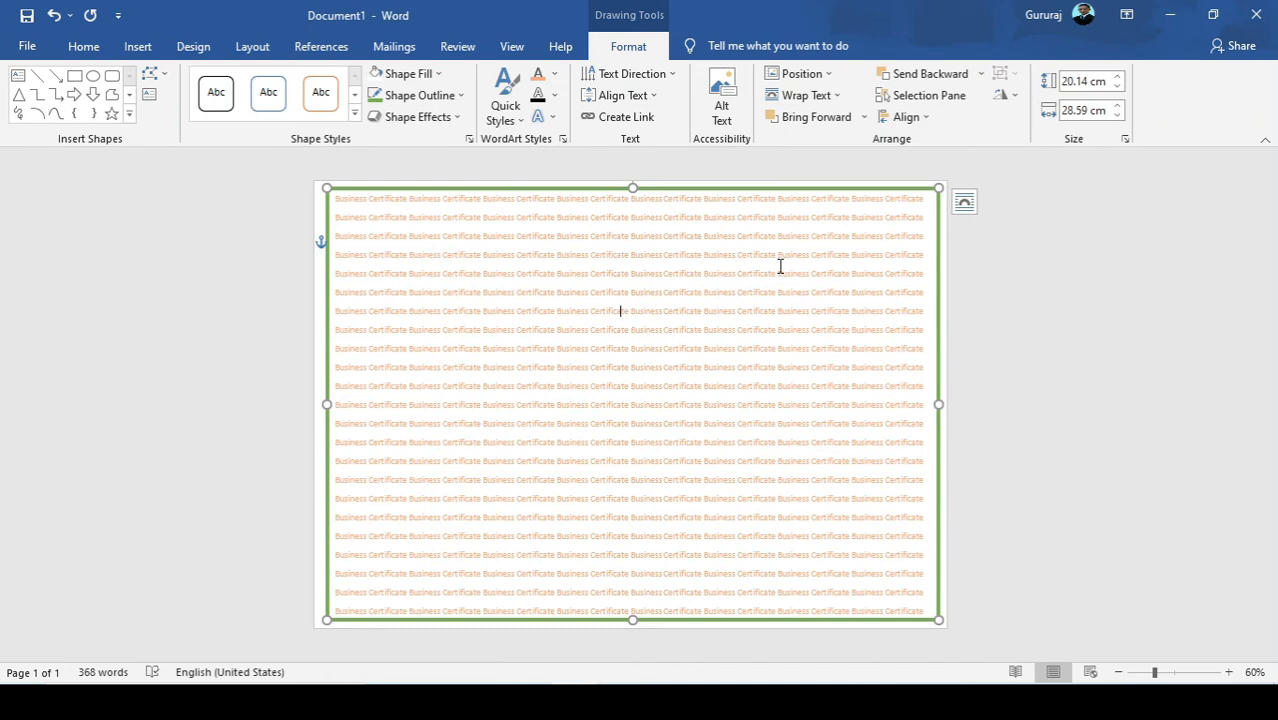
left_click(972, 278)
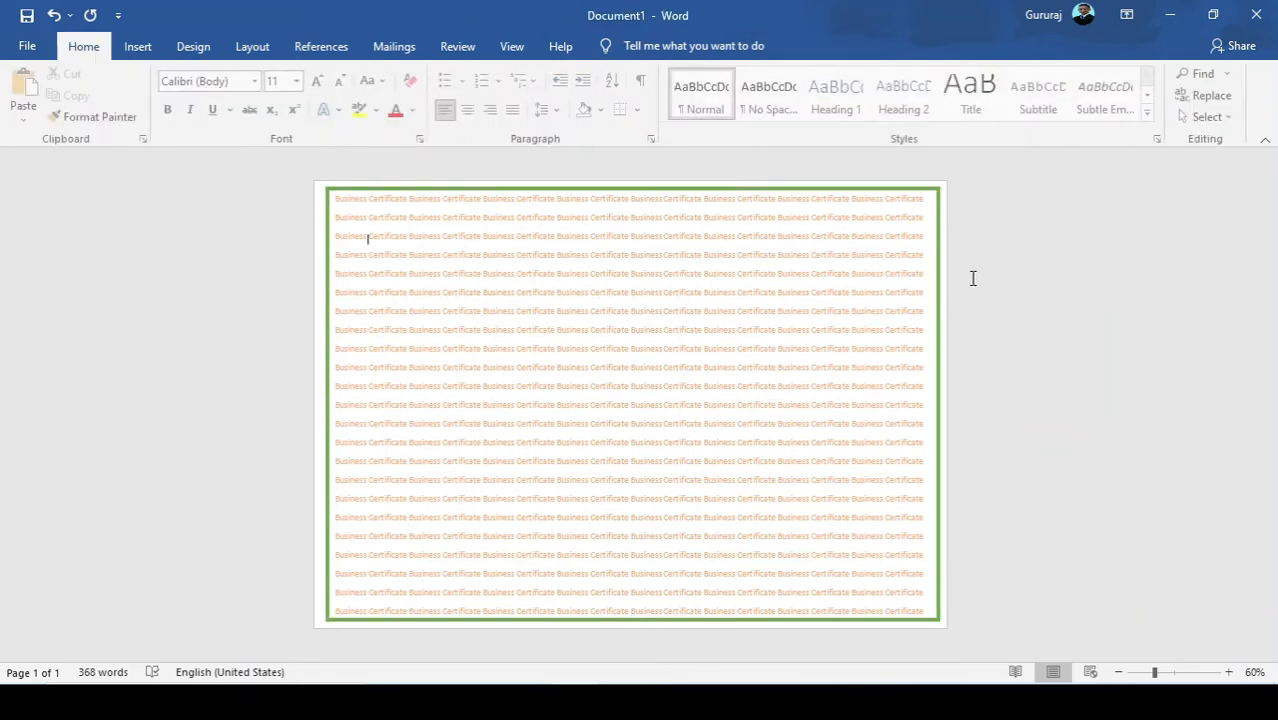
- Change the compound type of the rectangle's green outline to a double line
double_click(461, 192)
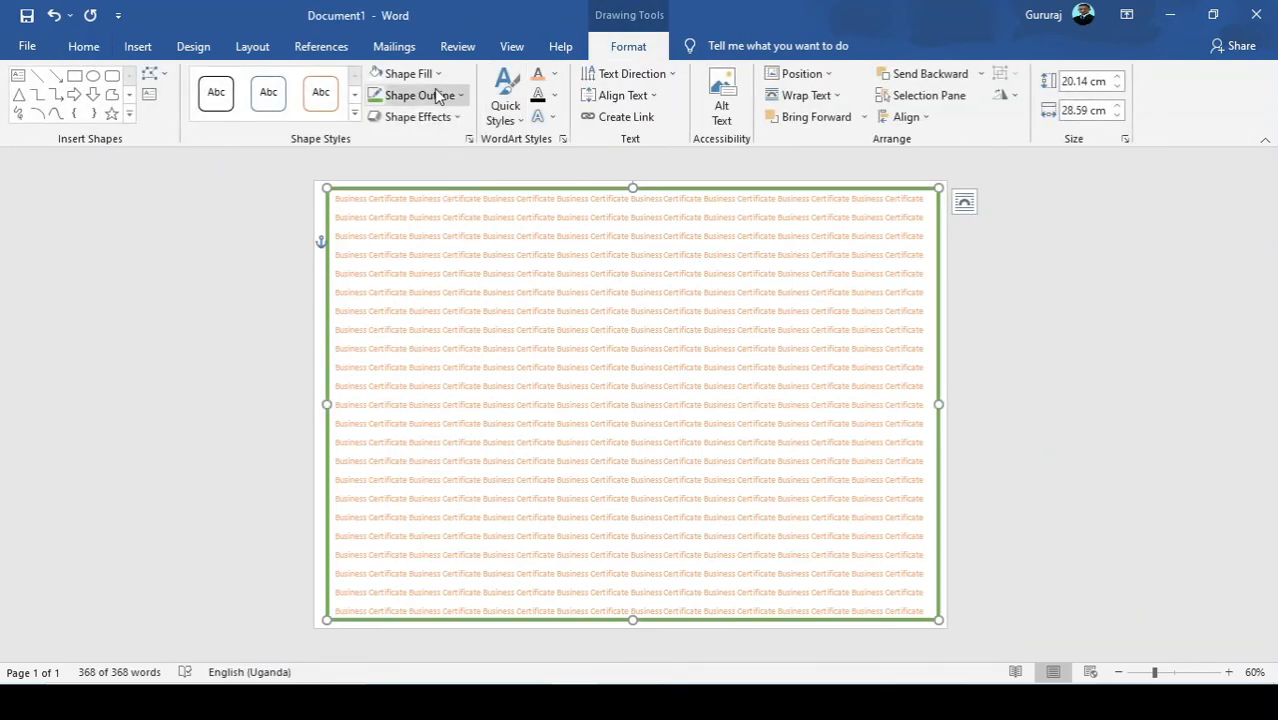
left_click(437, 95)
mouse_move(456, 333)
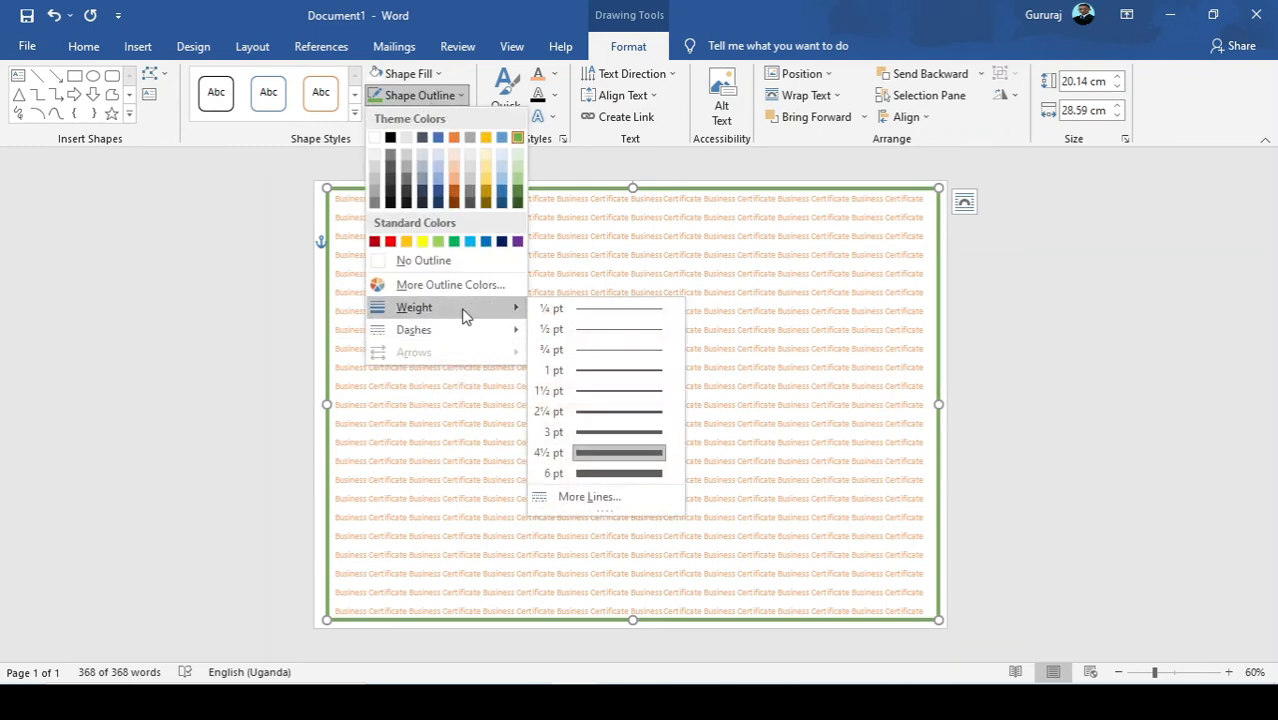
left_click(581, 498)
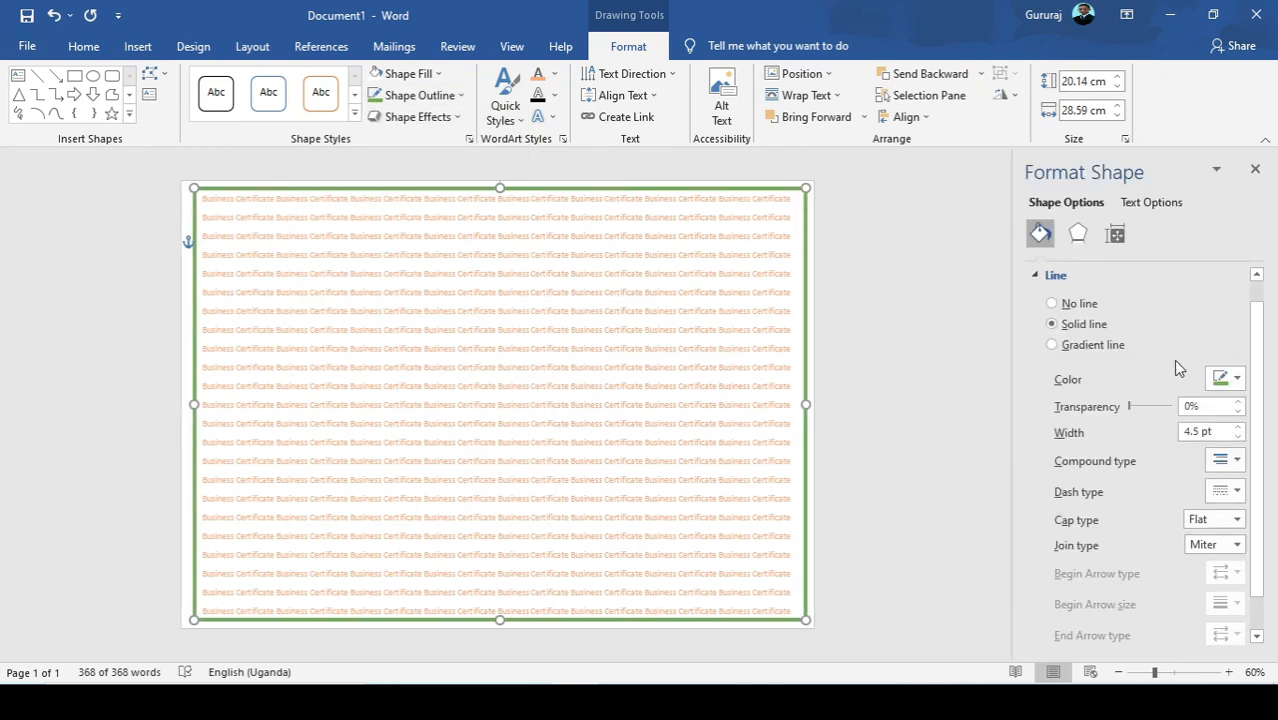
left_click(1220, 461)
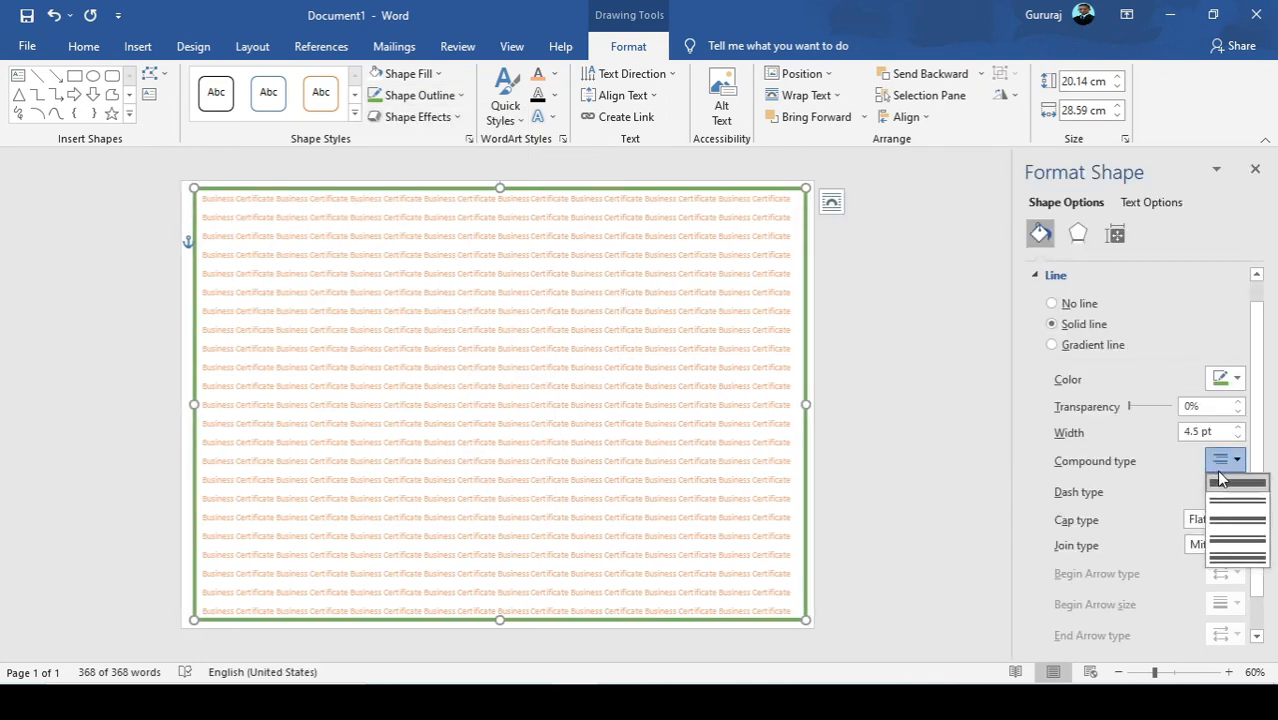
left_click(1230, 505)
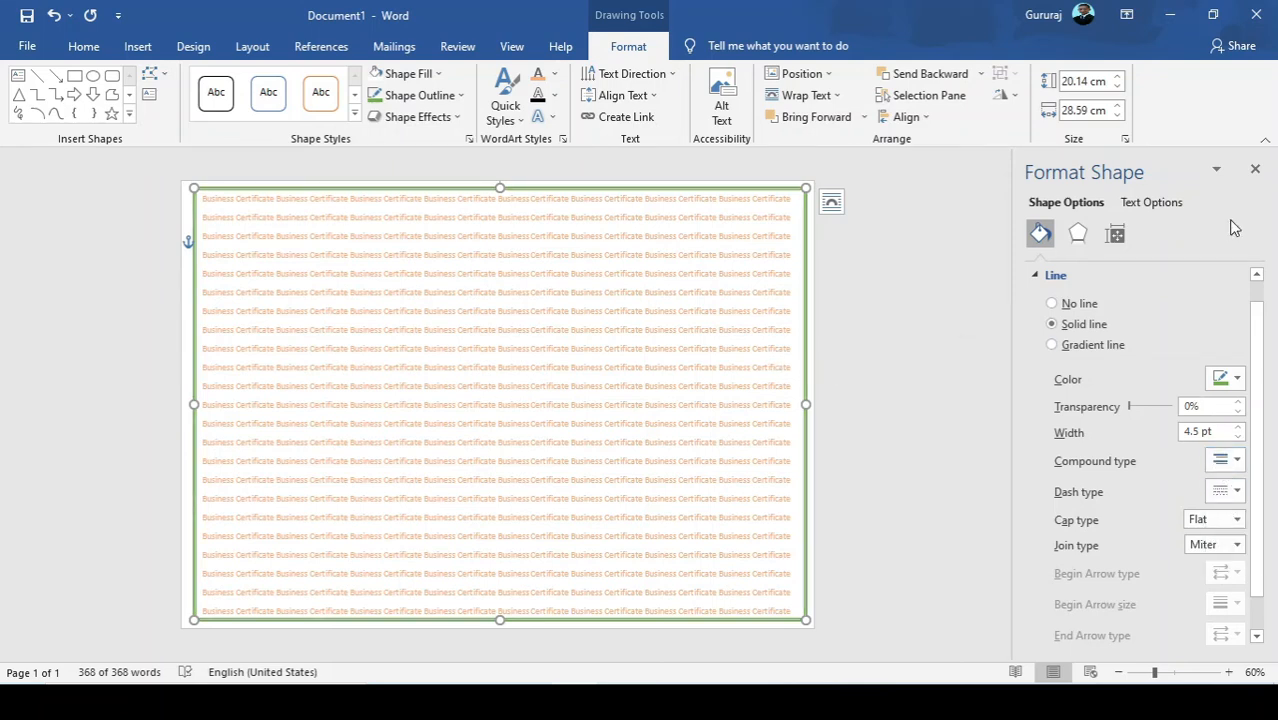
- Close the shape formatting settings and change the text fill of all the repeated "Business Certificate" text to a light gold theme colour
left_click(1256, 170)
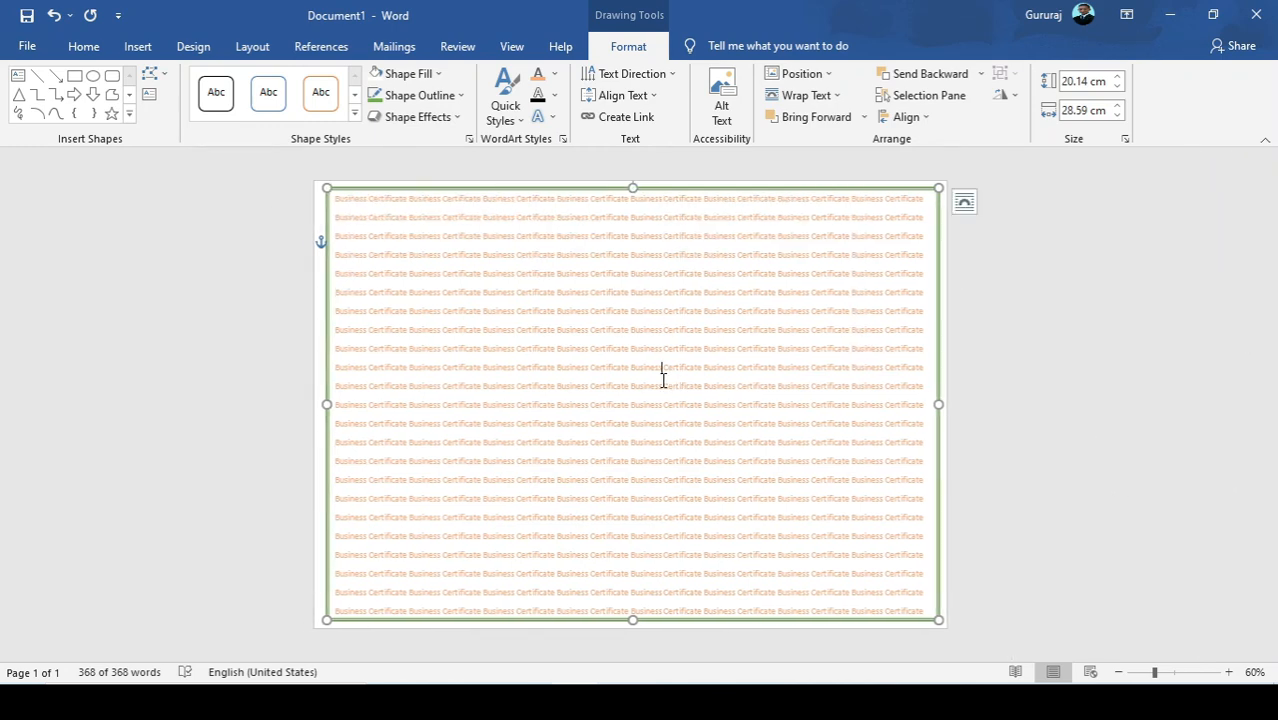
left_click(675, 326)
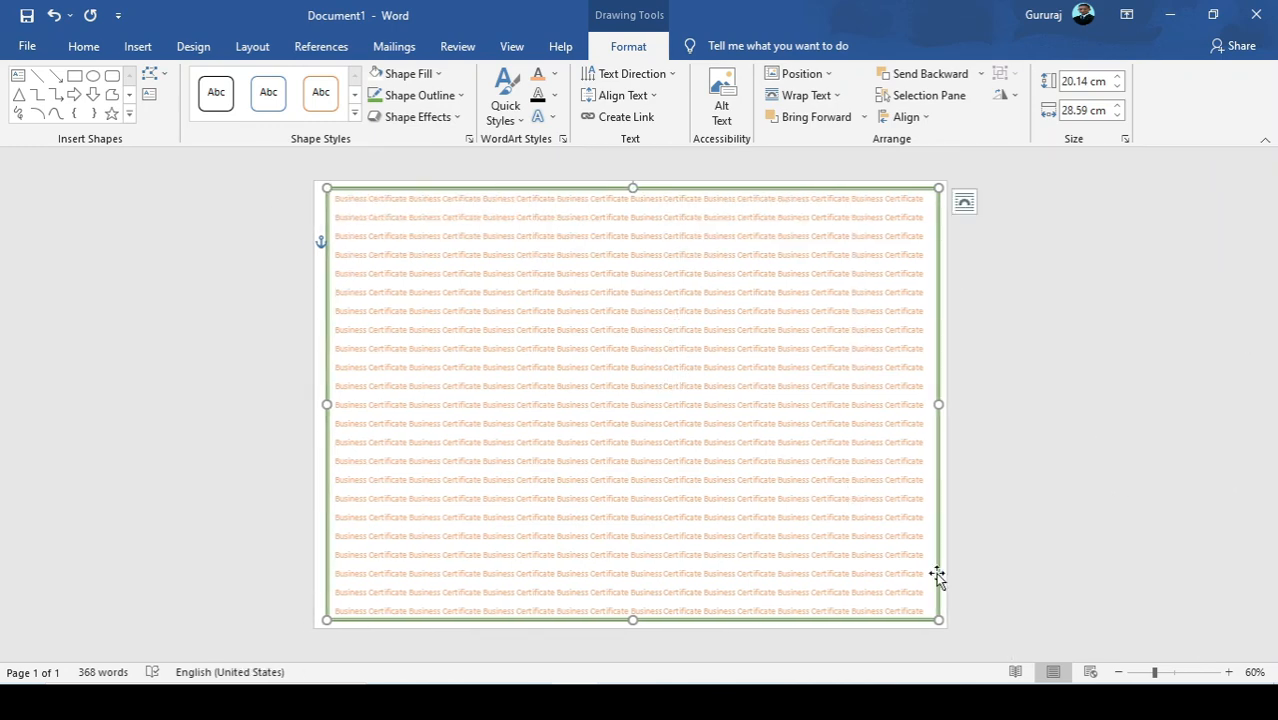
left_click_drag(925, 609, 324, 191)
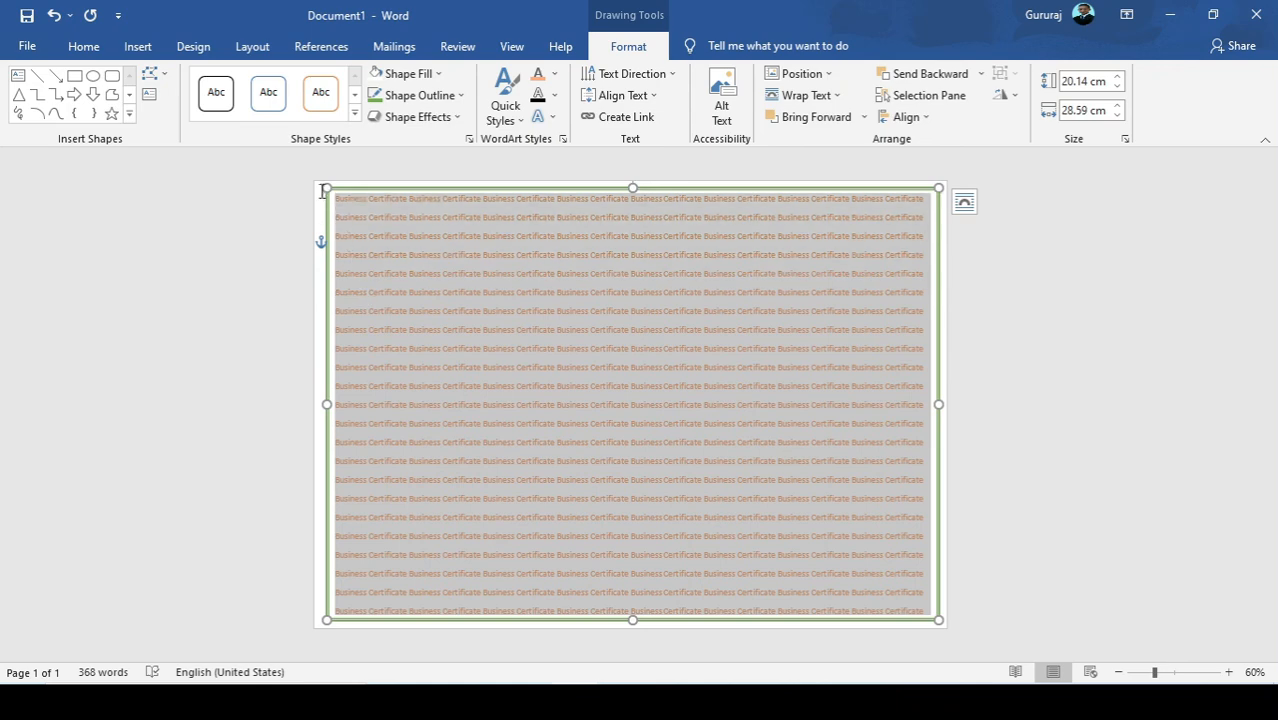
left_click(554, 74)
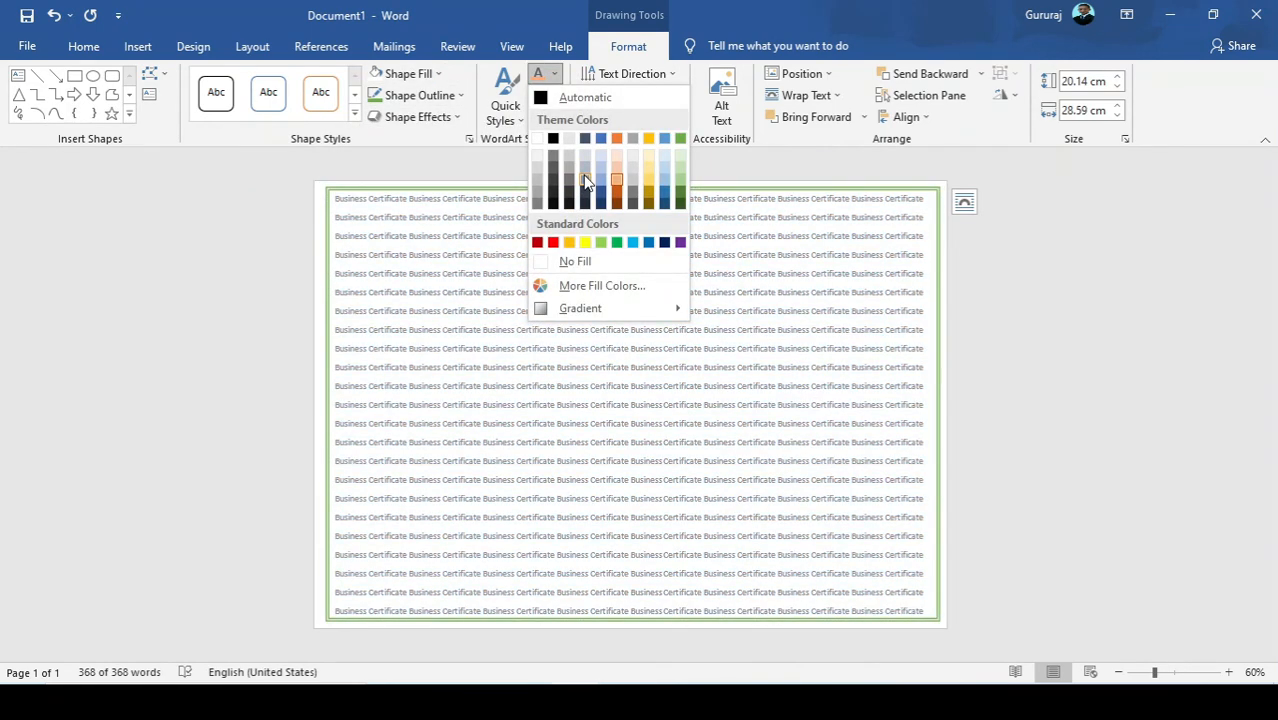
left_click(647, 186)
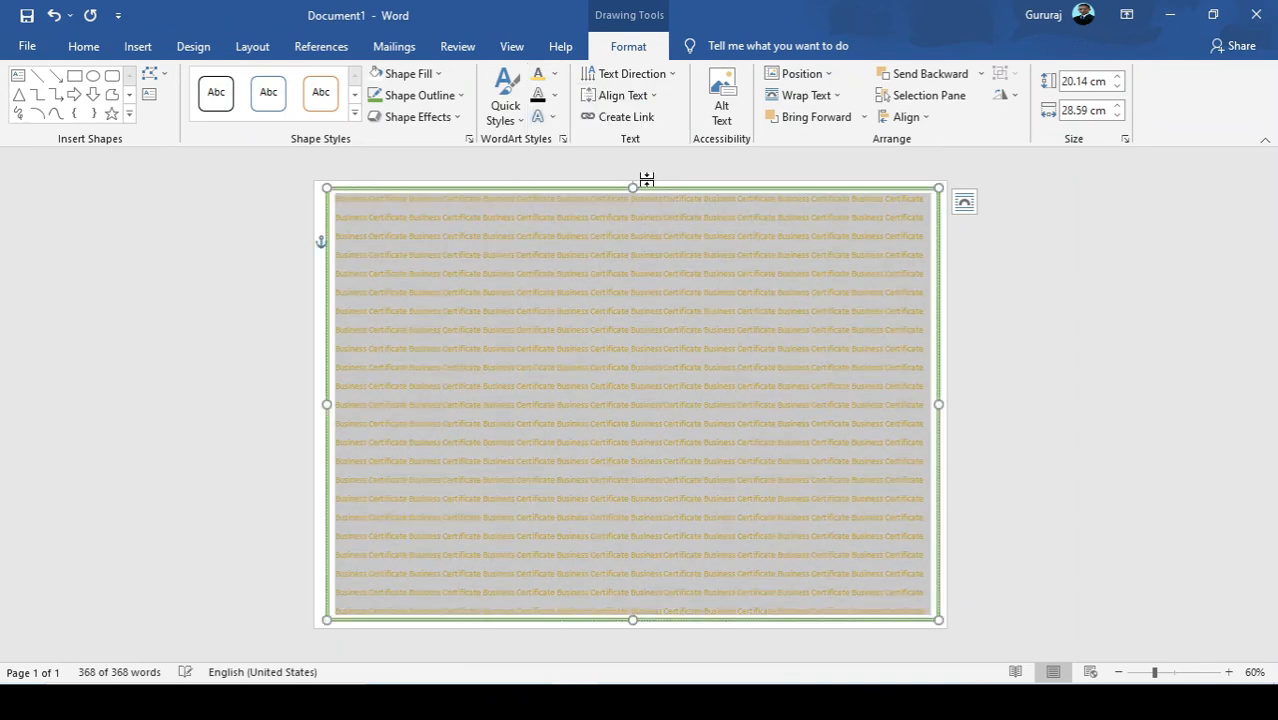
left_click(602, 232)
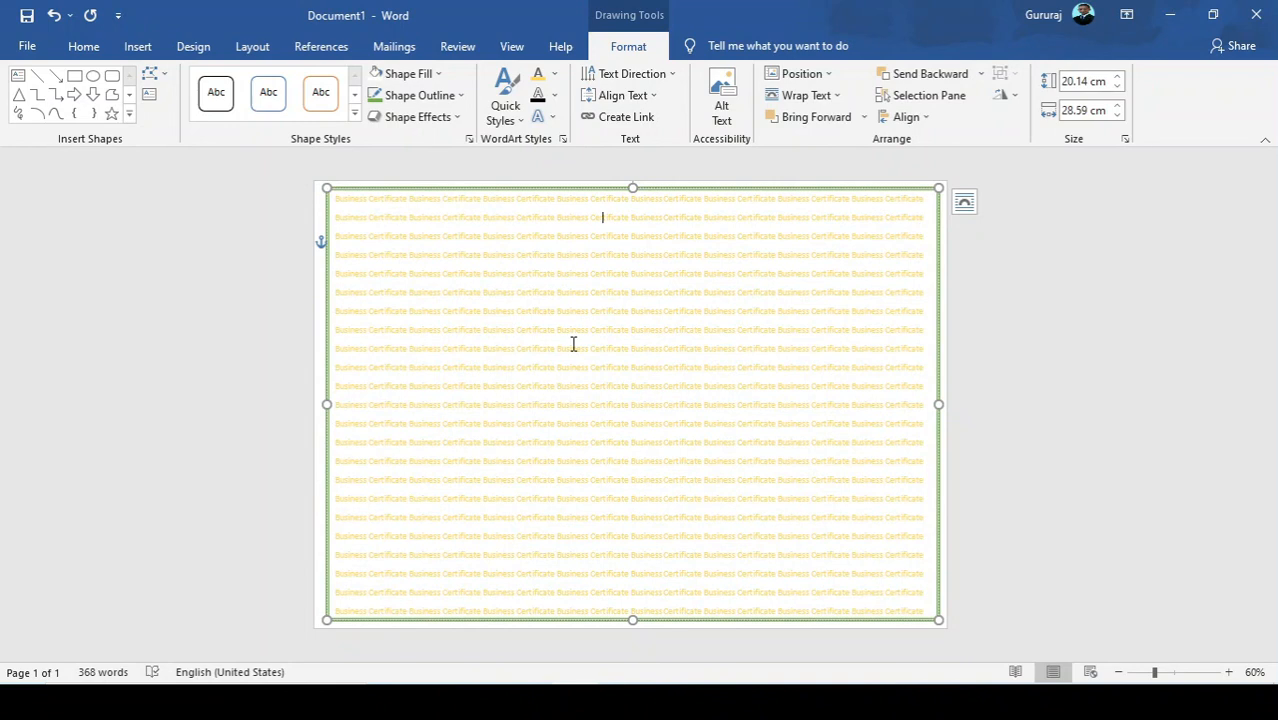